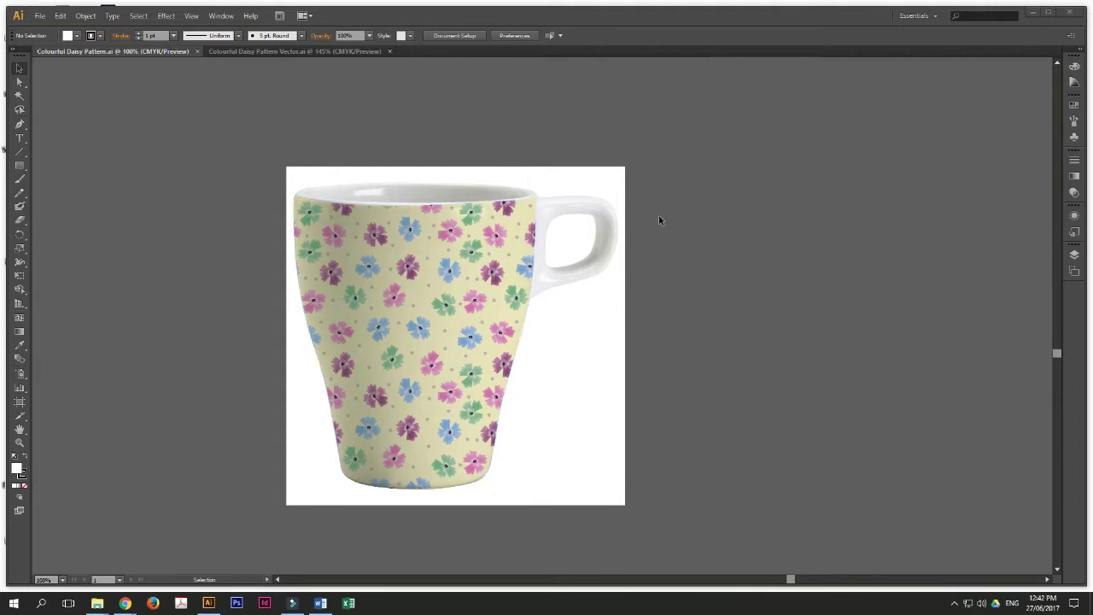
Step: Bring the Illustrator window with the finished daisy-patterned mug mockup into focus
left_click(381, 294)
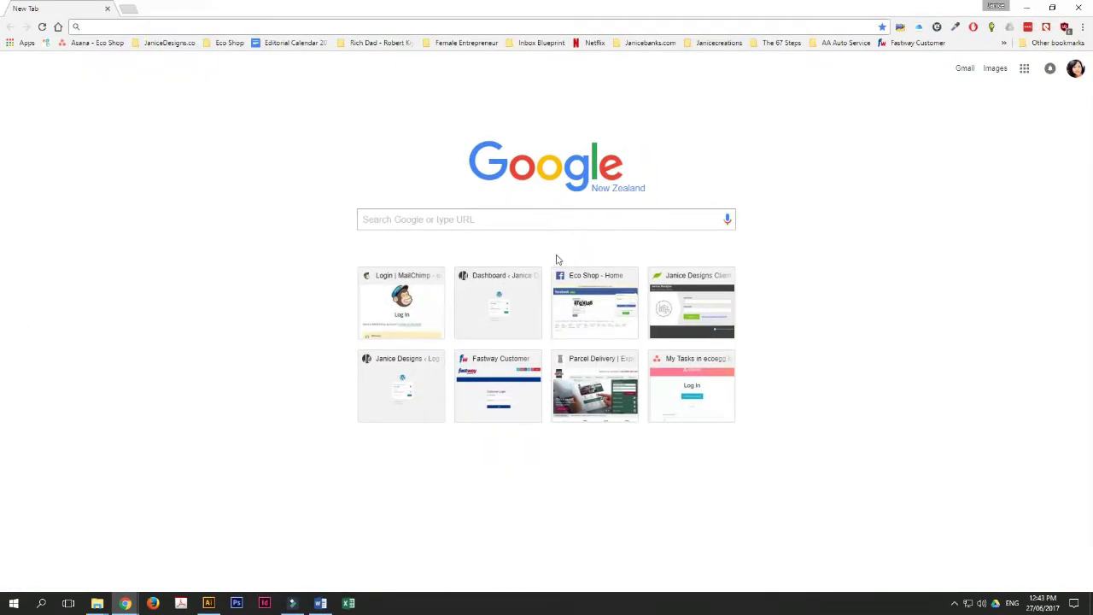
Step: Search Google for 'illustrator', browse Adobe's Illustrator product page, then minimise Chrome
left_click(556, 224)
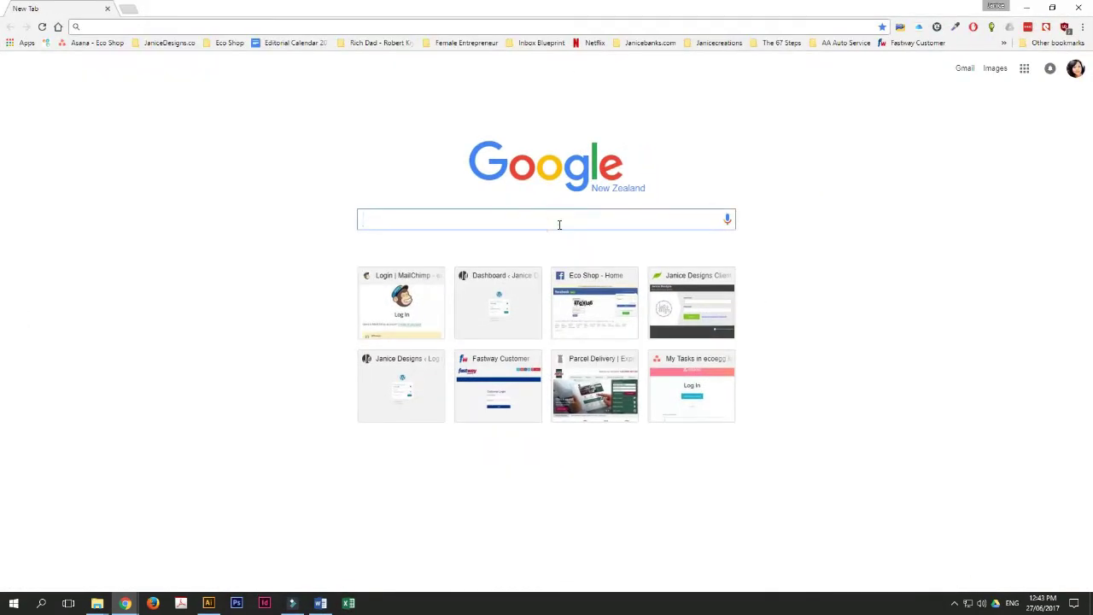
type("d")
key("BackSpace")
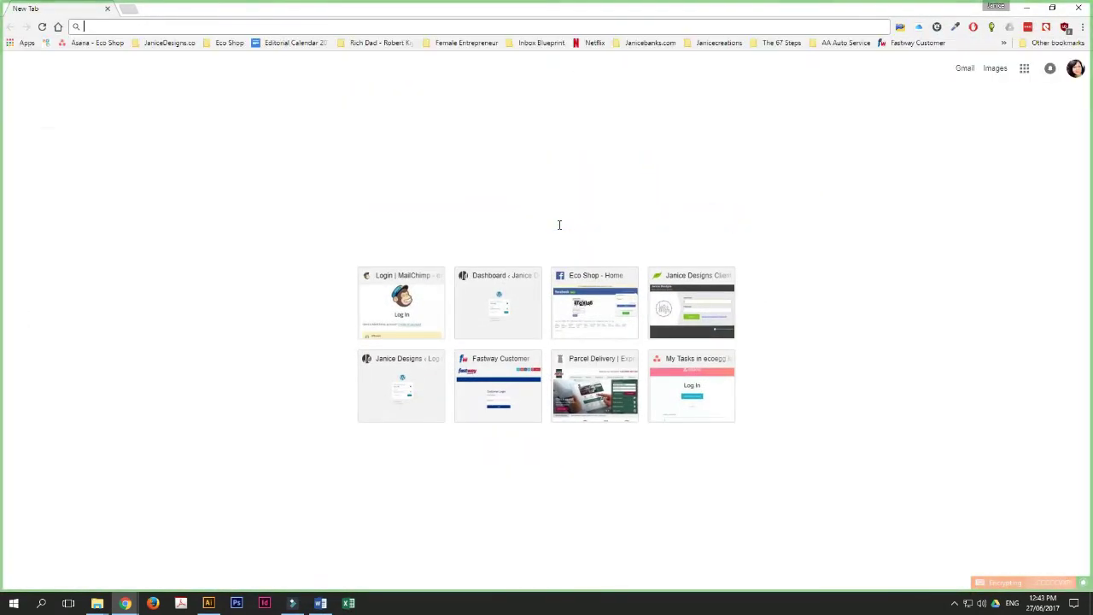
type("illustrator")
key("Return")
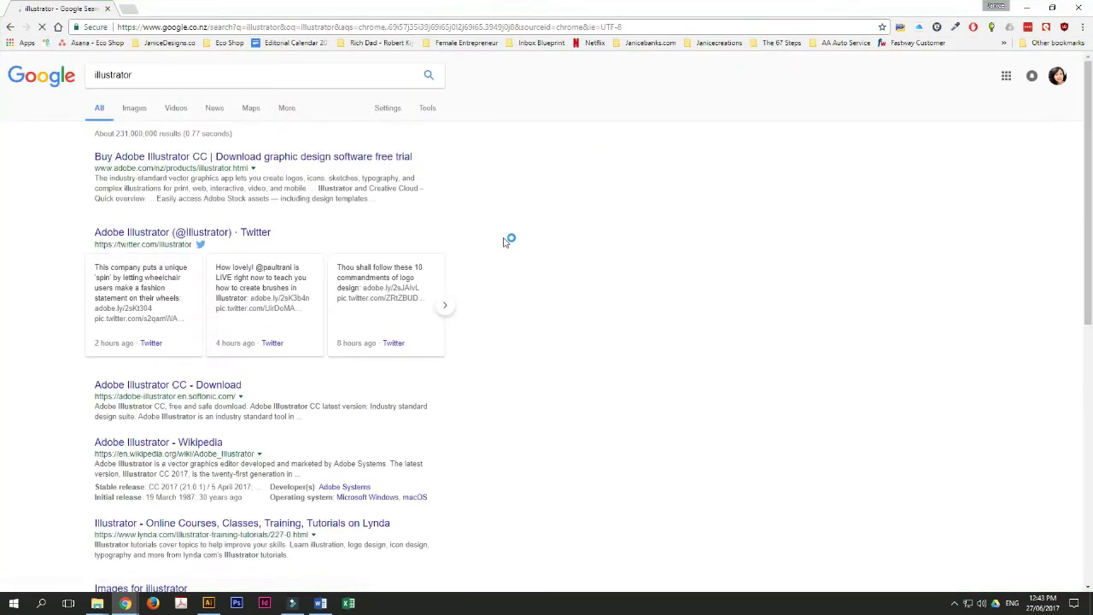
left_click(331, 159)
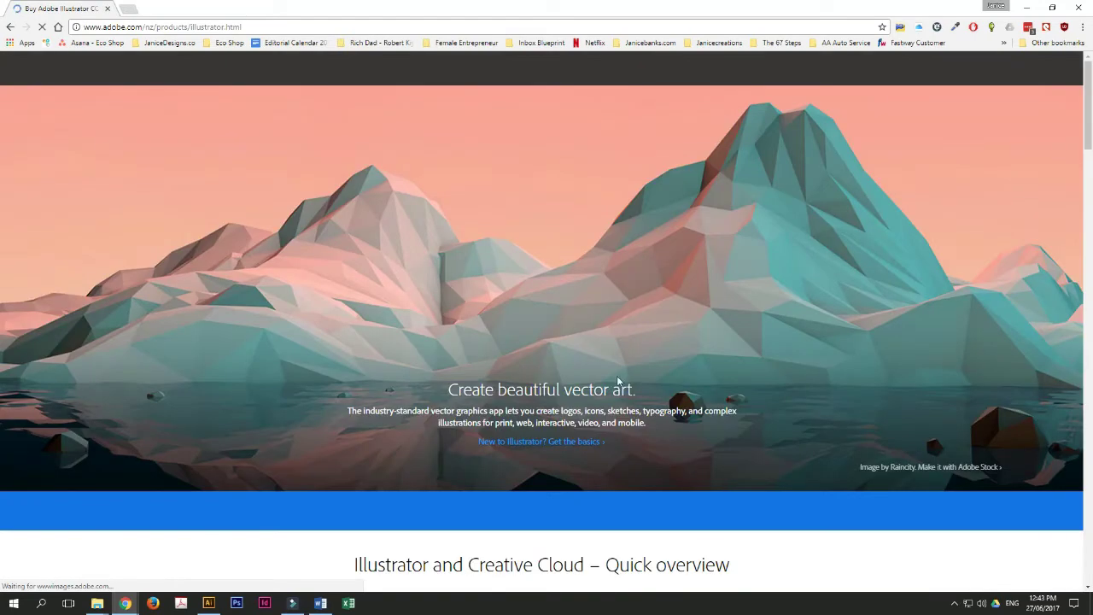
scroll(618, 381, "down", 3)
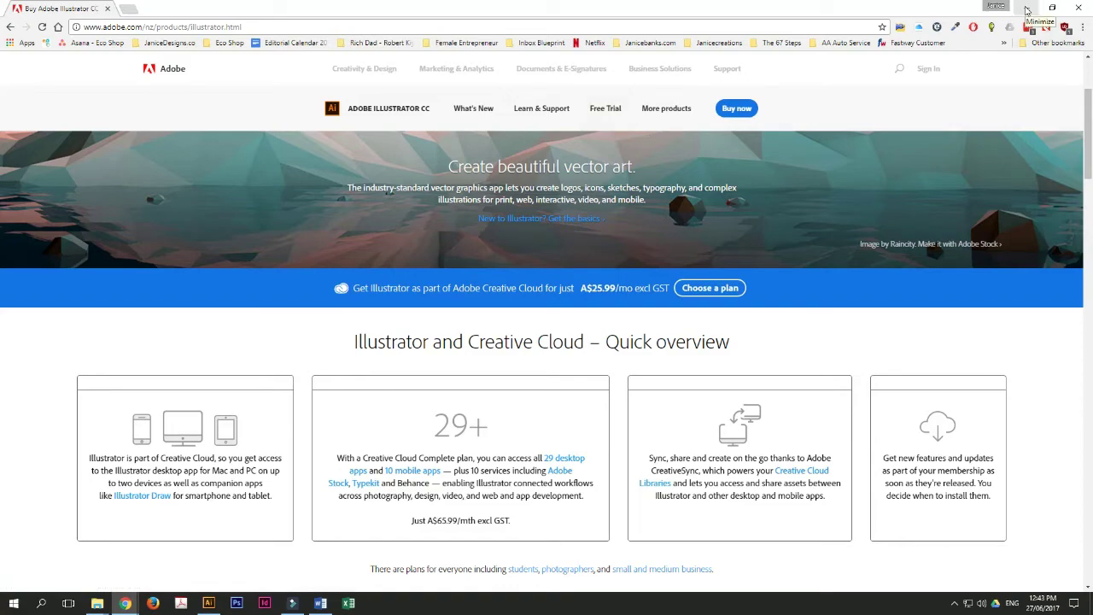
left_click(1026, 9)
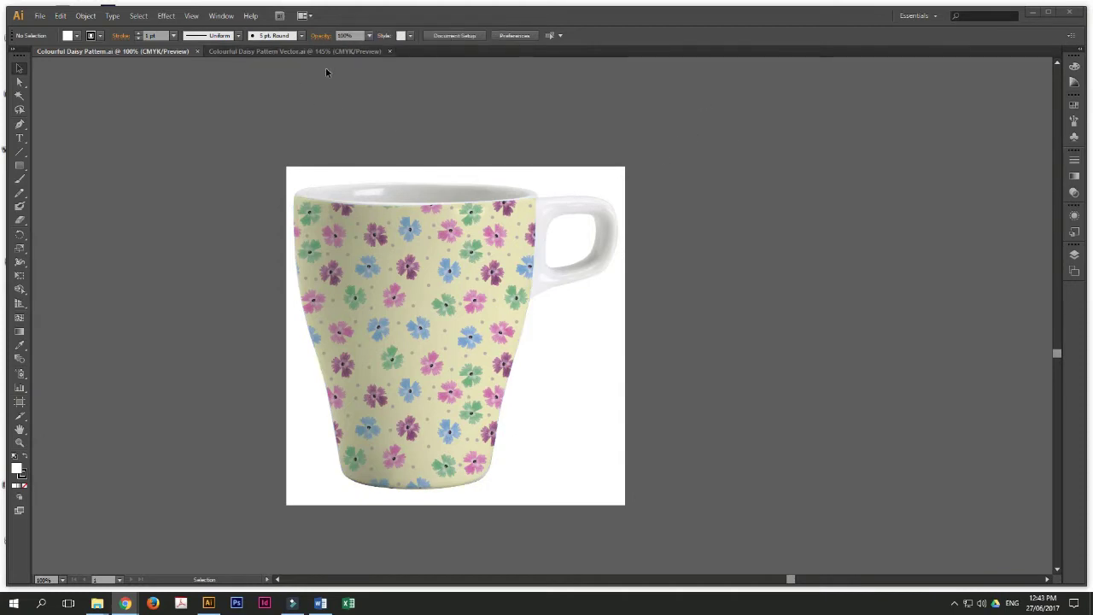
Step: In Colourful Daisy Pattern Vector.ai, move the pattern tile to the artboard's top-left corner
left_click(231, 49)
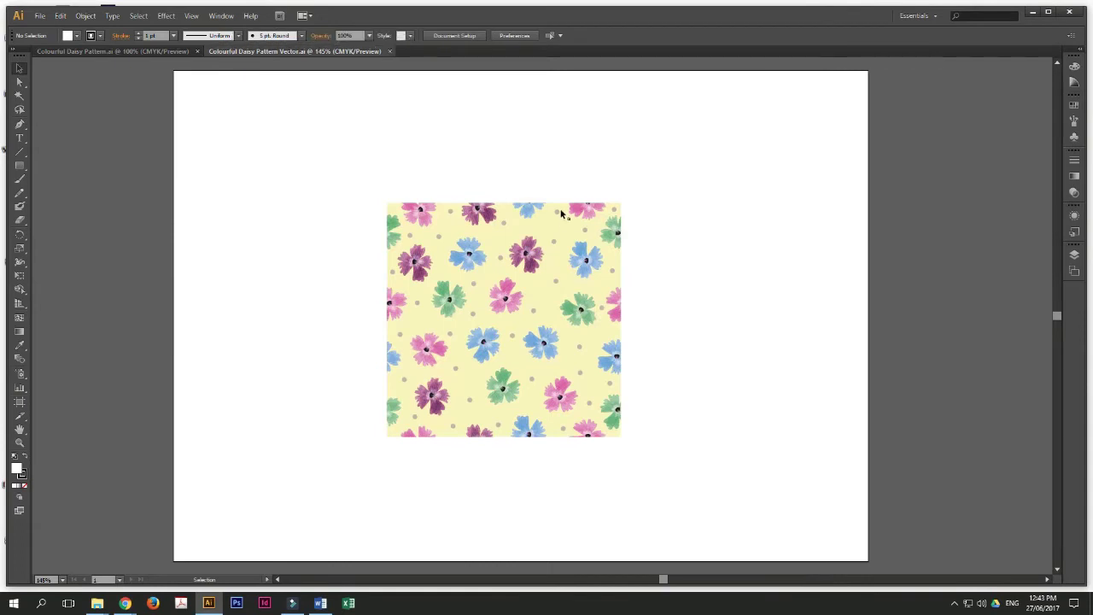
left_click(558, 237)
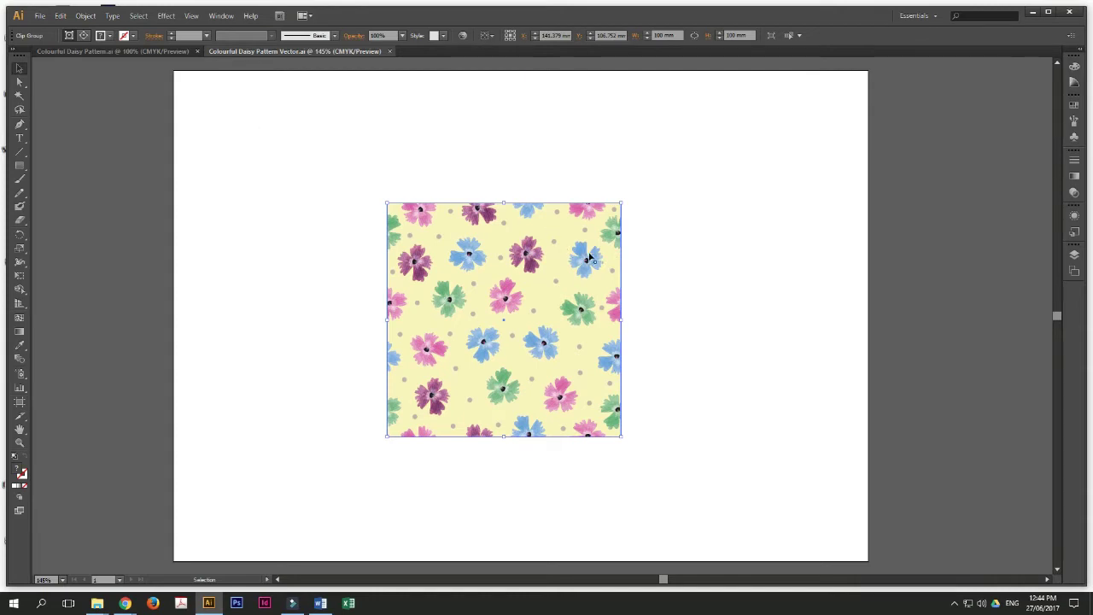
left_click(749, 302)
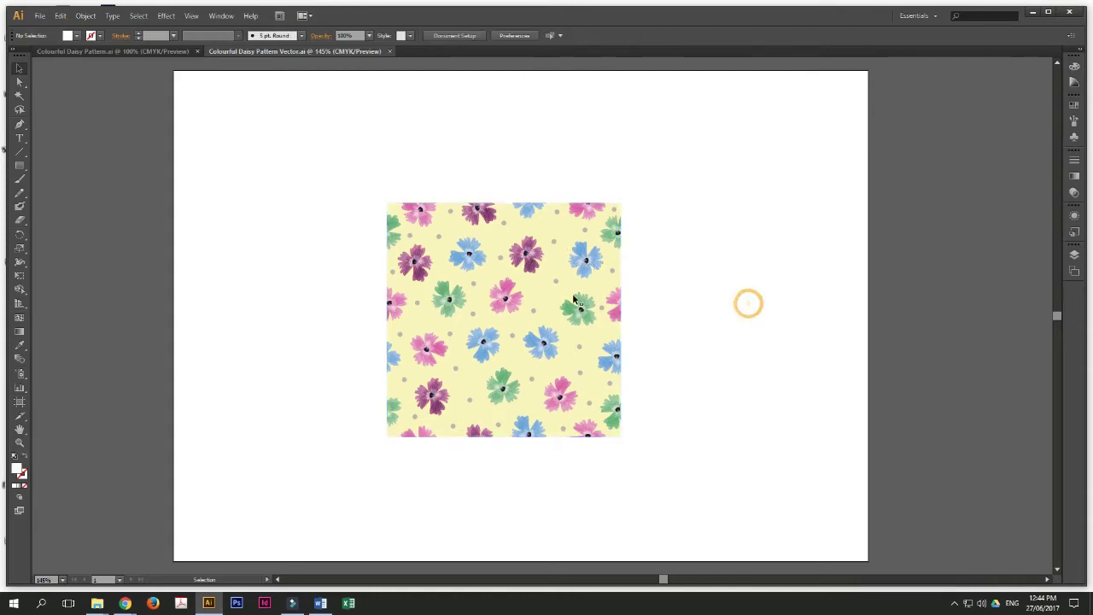
left_click(572, 296)
left_click_drag(525, 292, 371, 193)
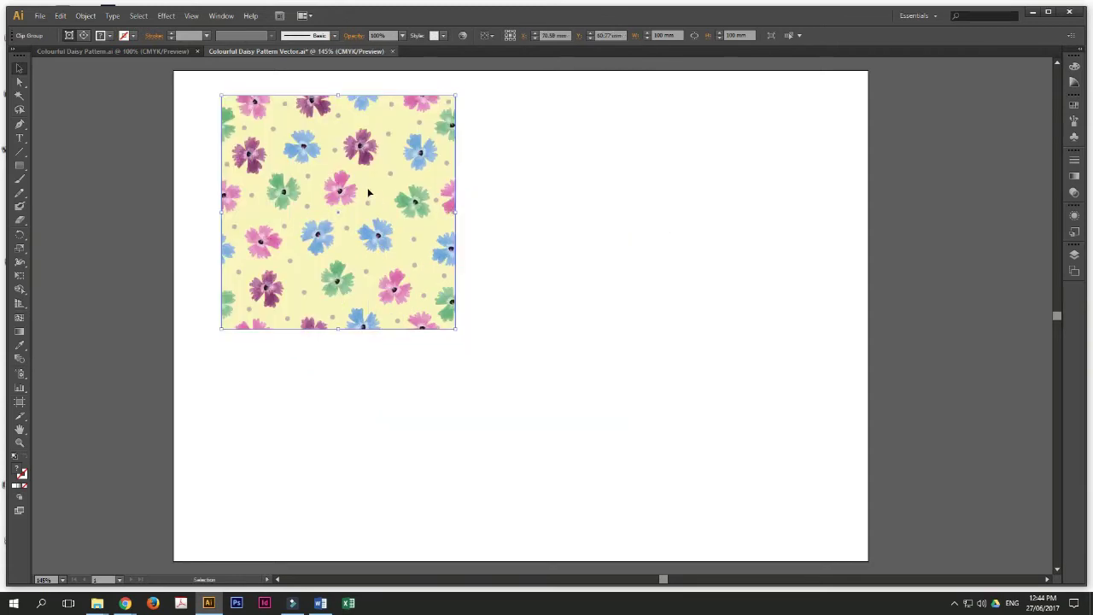
Step: Duplicate a blue flower inside the tile, then place a copy of the whole tile to its right
double_click(306, 155)
left_click_drag(304, 155, 366, 154)
left_click_drag(349, 196, 389, 243)
double_click(497, 197)
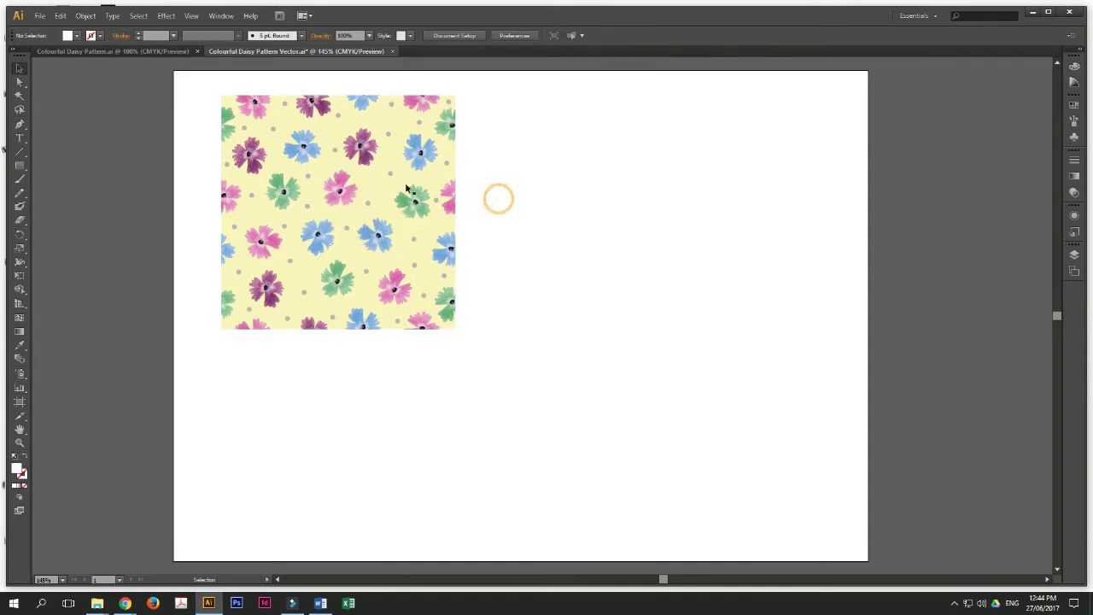
left_click(222, 109)
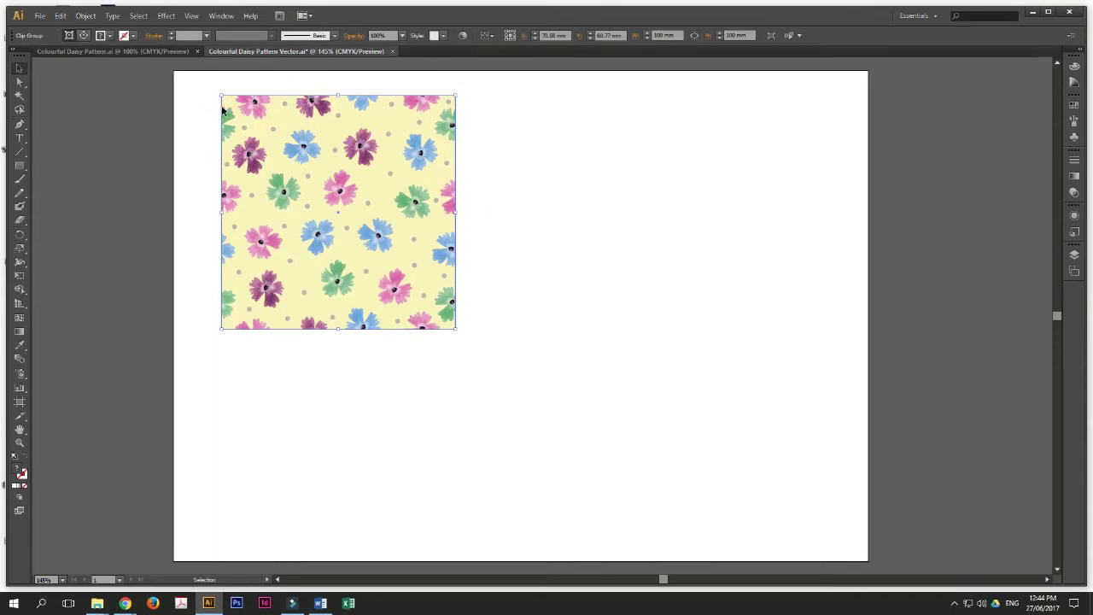
left_click_drag(222, 109, 455, 105)
Step: Copy both pattern tiles straight down by 100 mm
left_click(440, 86)
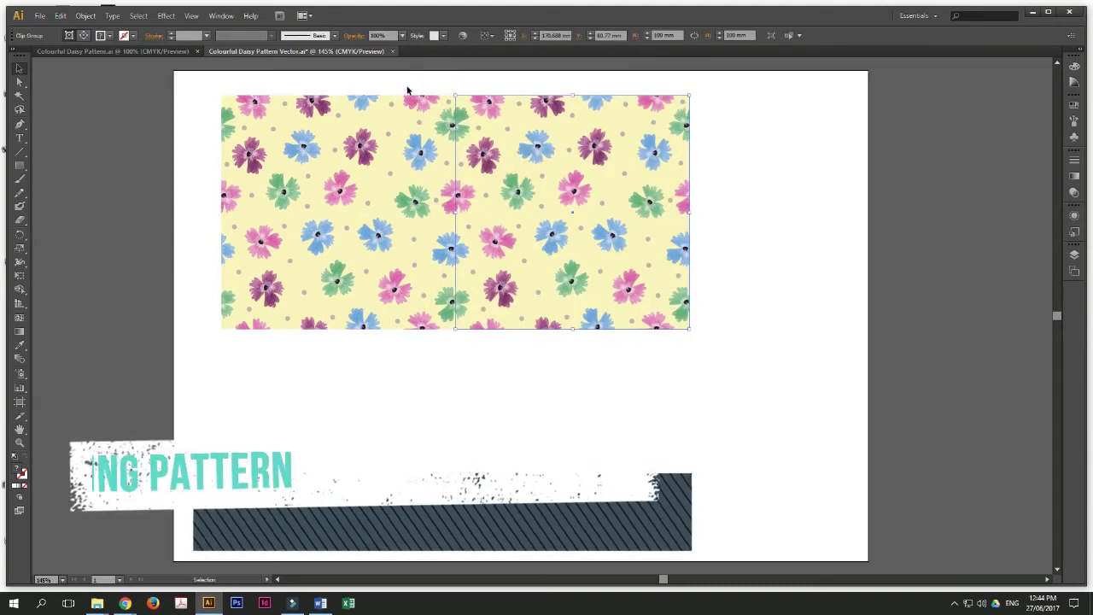
left_click(408, 85)
left_click(462, 95)
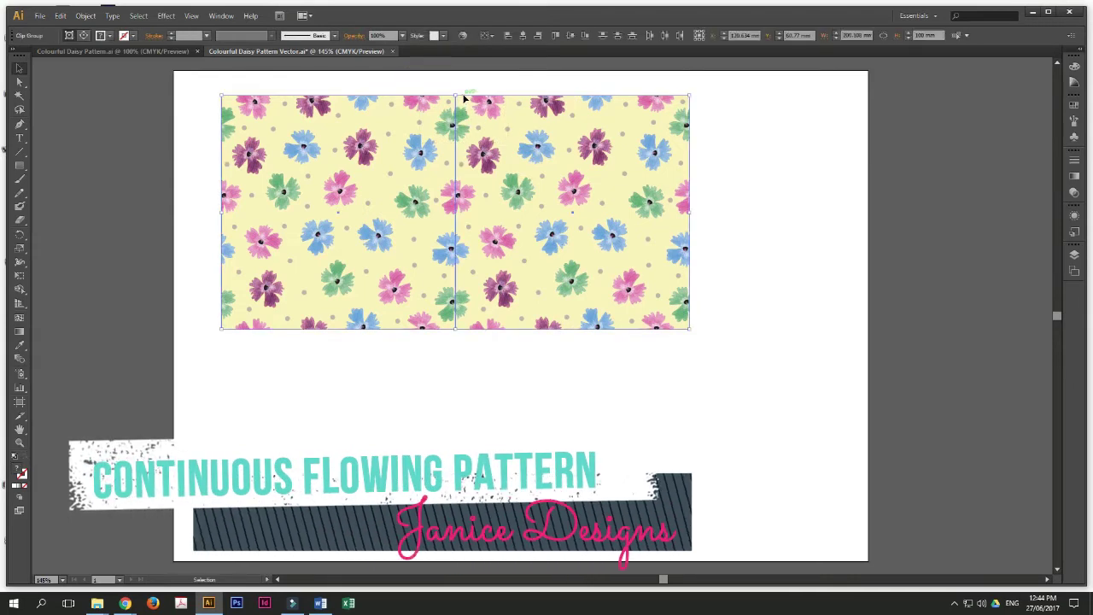
left_click_drag(463, 98, 459, 329)
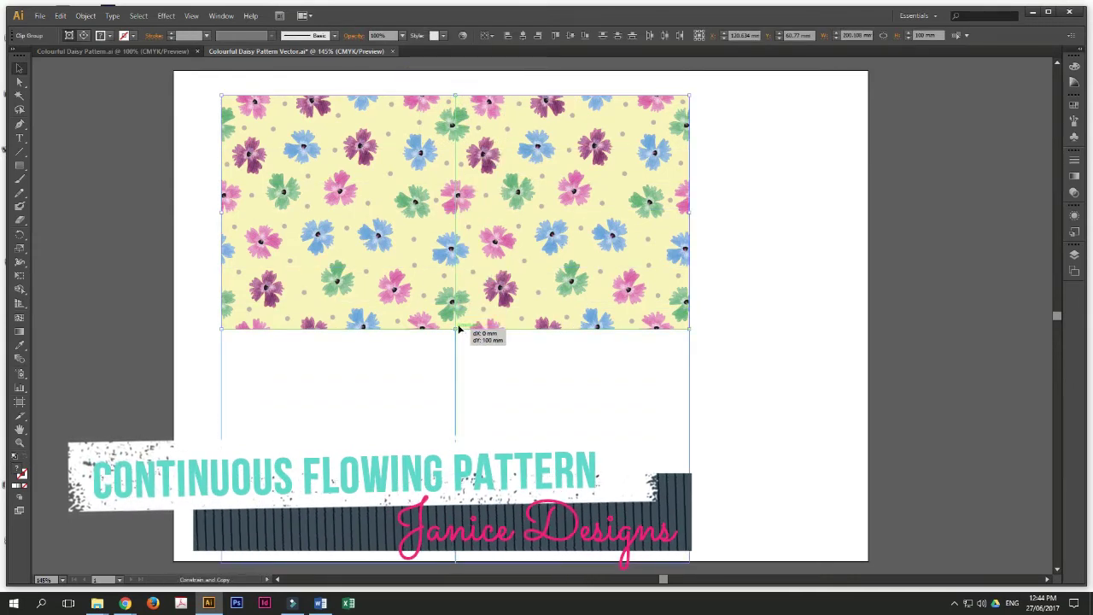
Step: Copy the right-hand column of tiles 100 mm further right, making a 3-by-2 grid
left_click(753, 281)
left_click_drag(736, 200, 609, 459)
left_click_drag(504, 195, 451, 158)
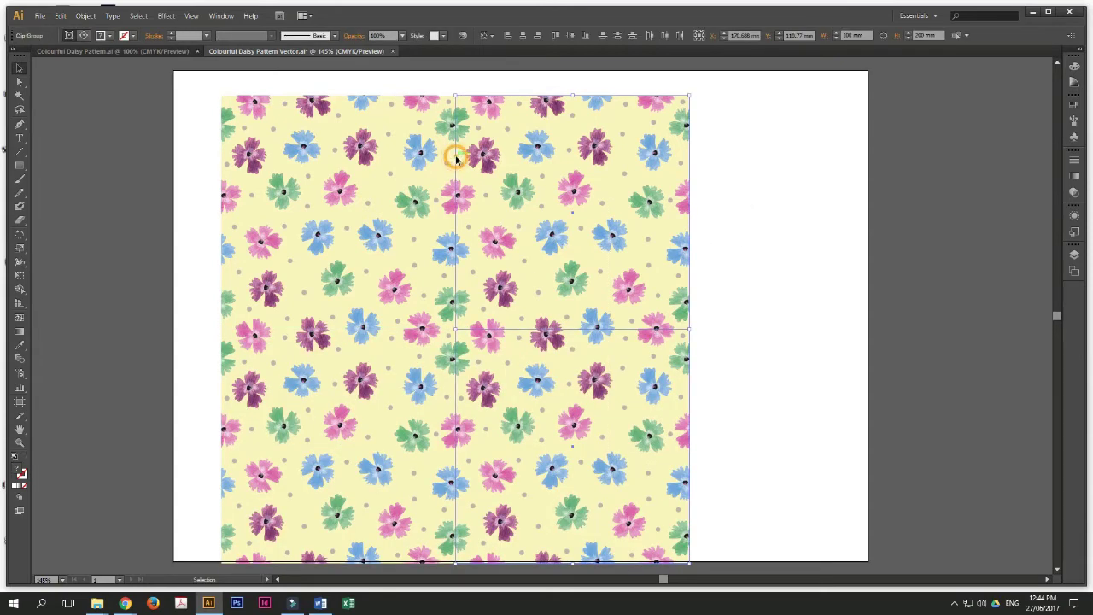
left_click_drag(548, 167, 727, 170)
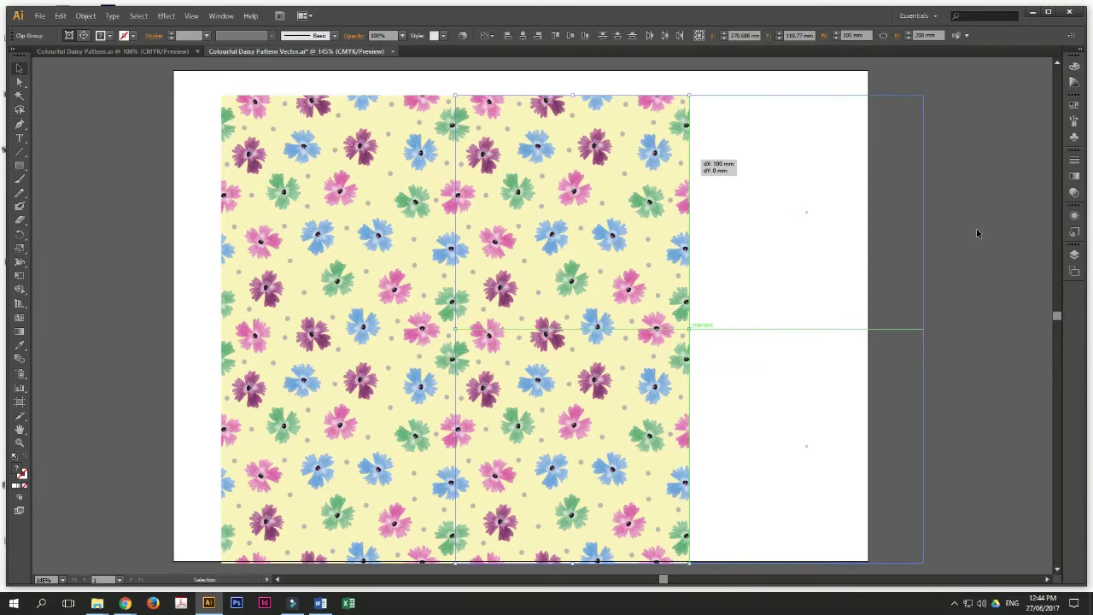
left_click_drag(977, 232, 978, 229)
left_click(977, 229)
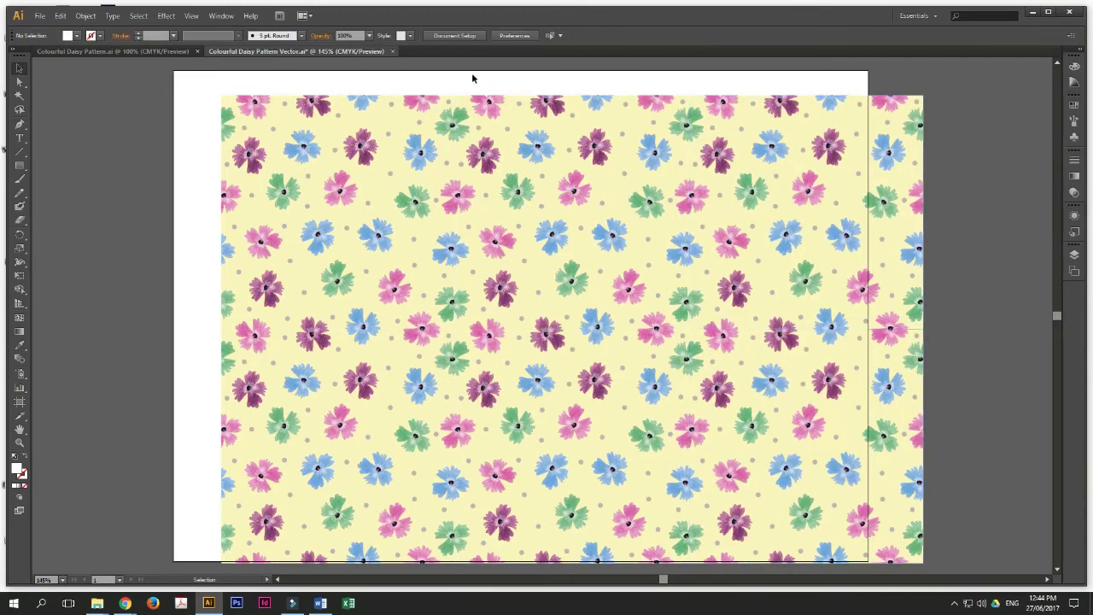
Step: Delete the right-hand and lower-left copies, leaving only the original tile
left_click_drag(473, 79, 840, 483)
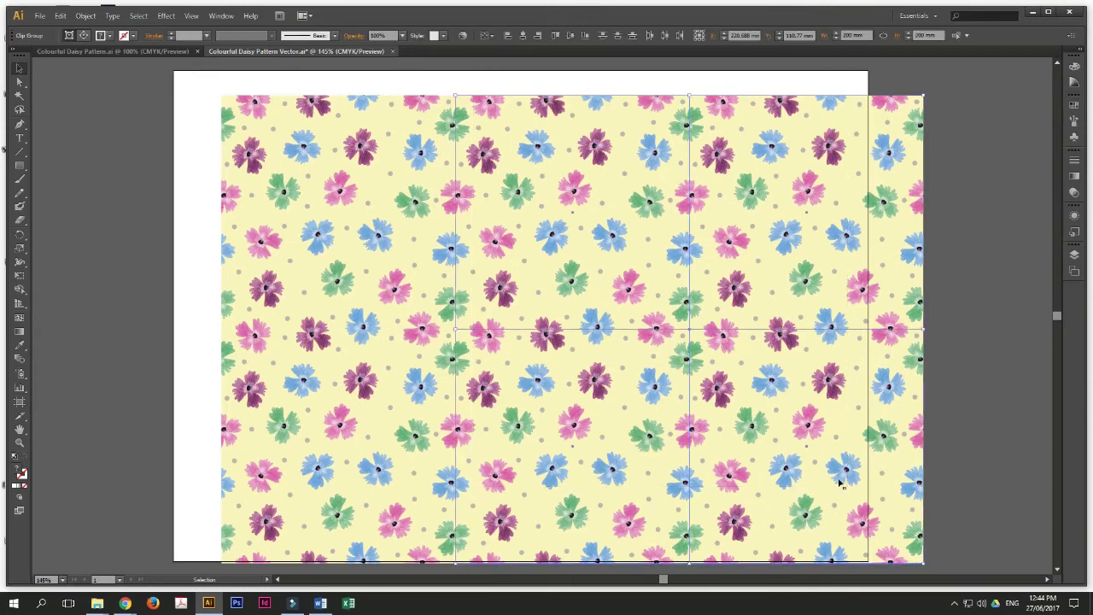
key("Delete")
left_click(355, 436)
key("Delete")
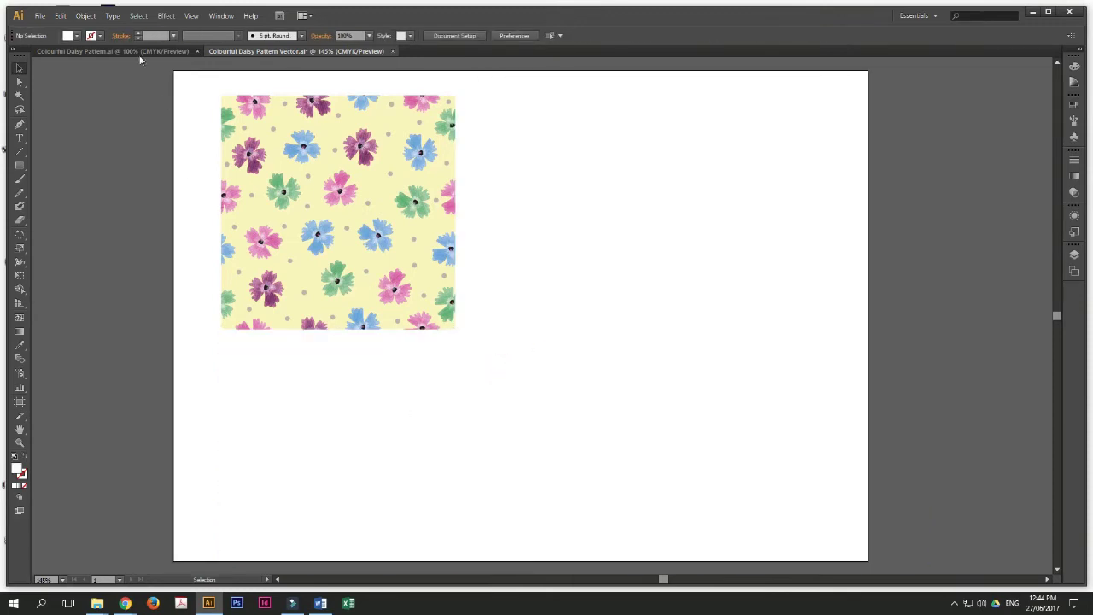
Step: Centre the tile, add it to Swatches as a new pattern, then return to the mug document
left_click_drag(347, 181, 524, 283)
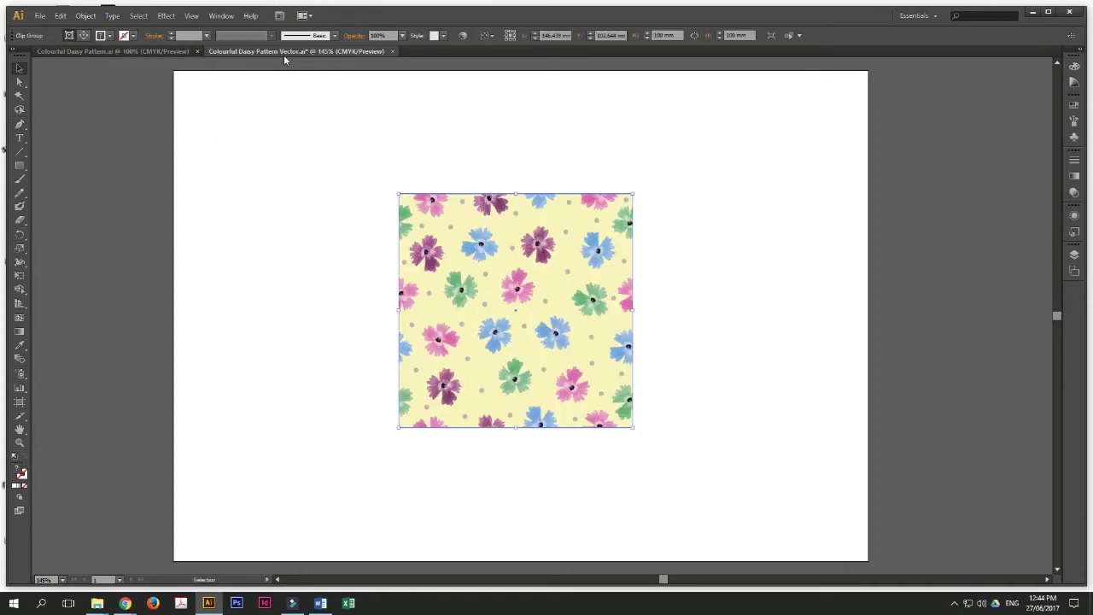
left_click(822, 285)
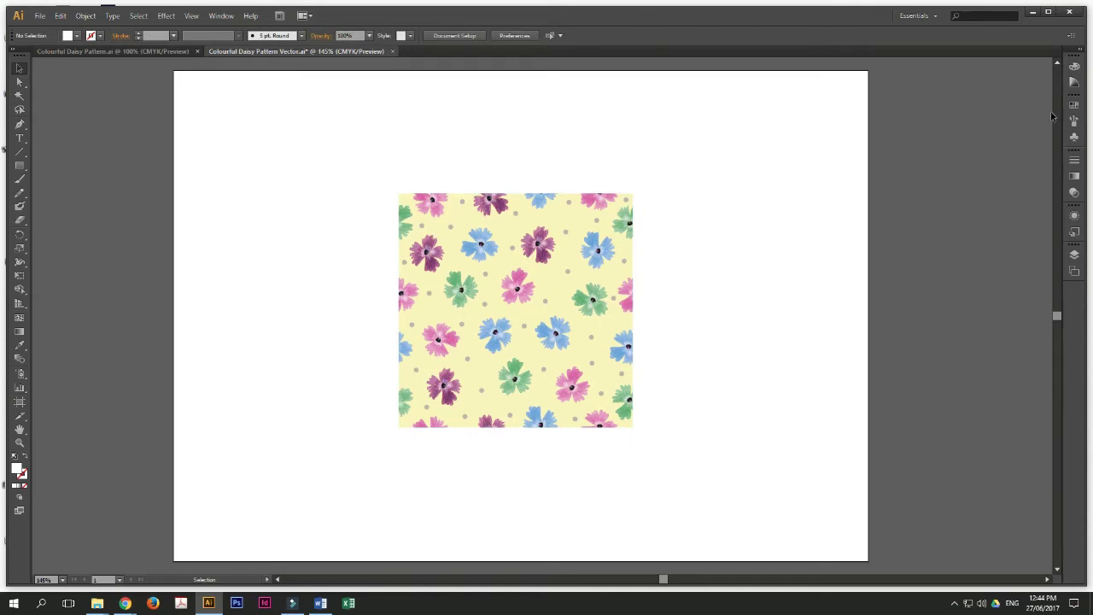
left_click(1074, 104)
left_click(509, 278)
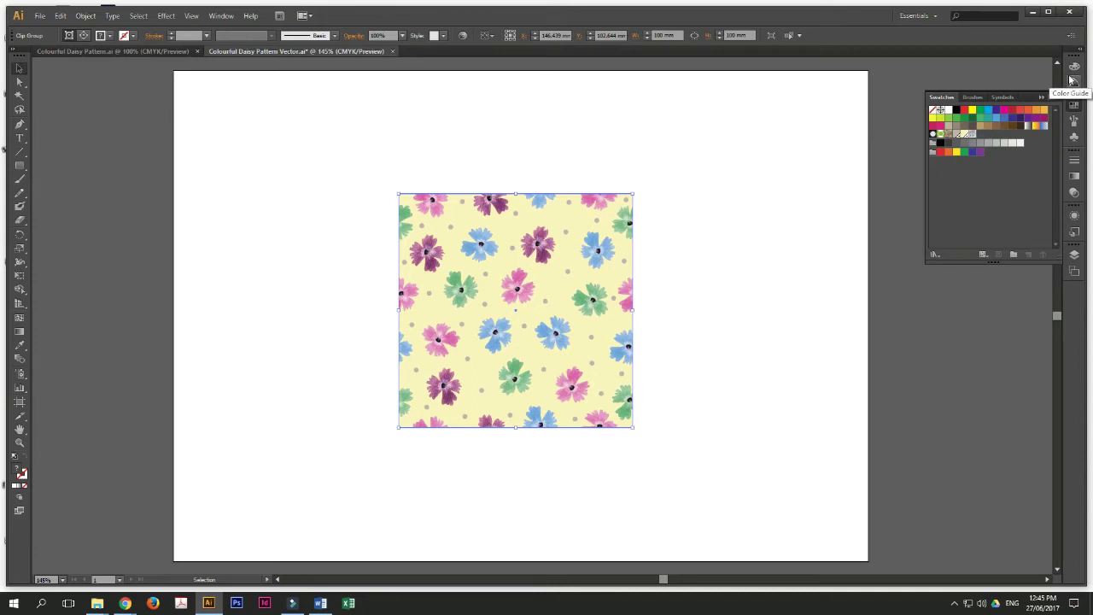
left_click(1074, 105)
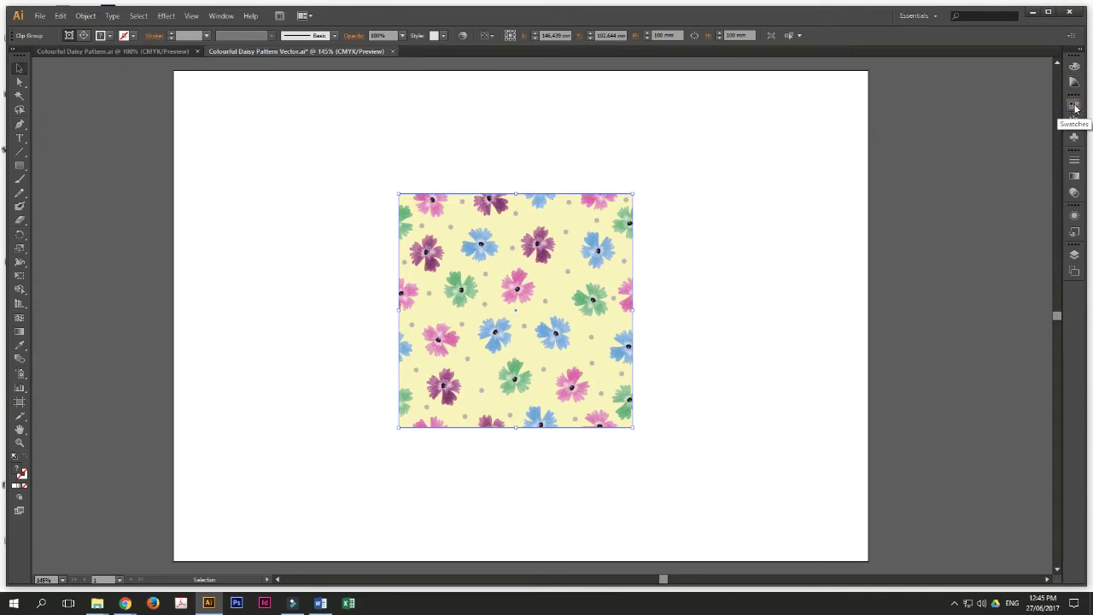
left_click(1074, 105)
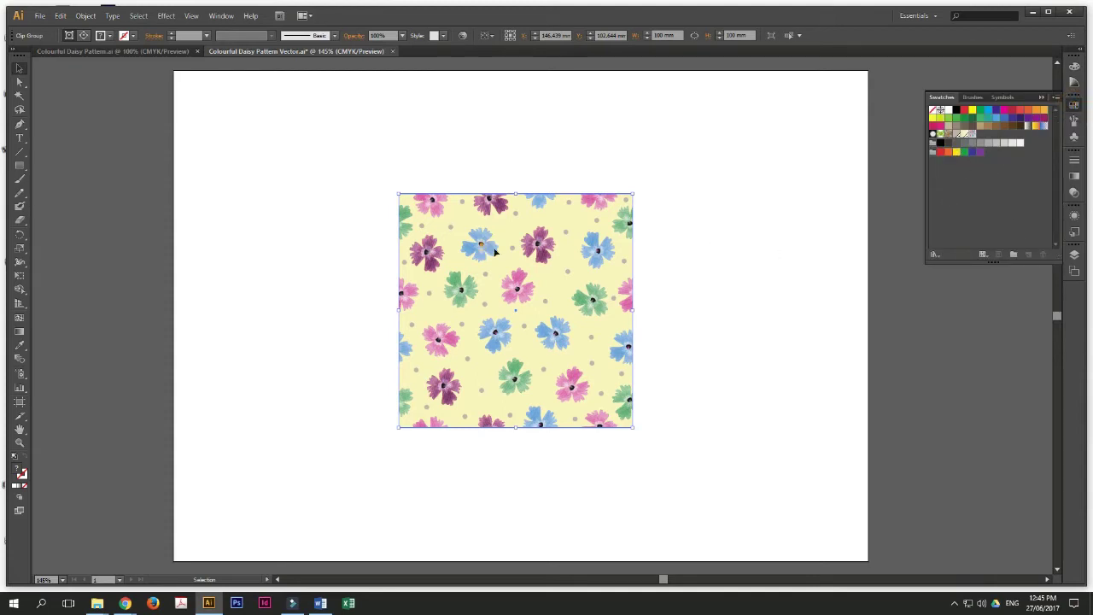
left_click_drag(493, 250, 979, 176)
left_click(150, 52)
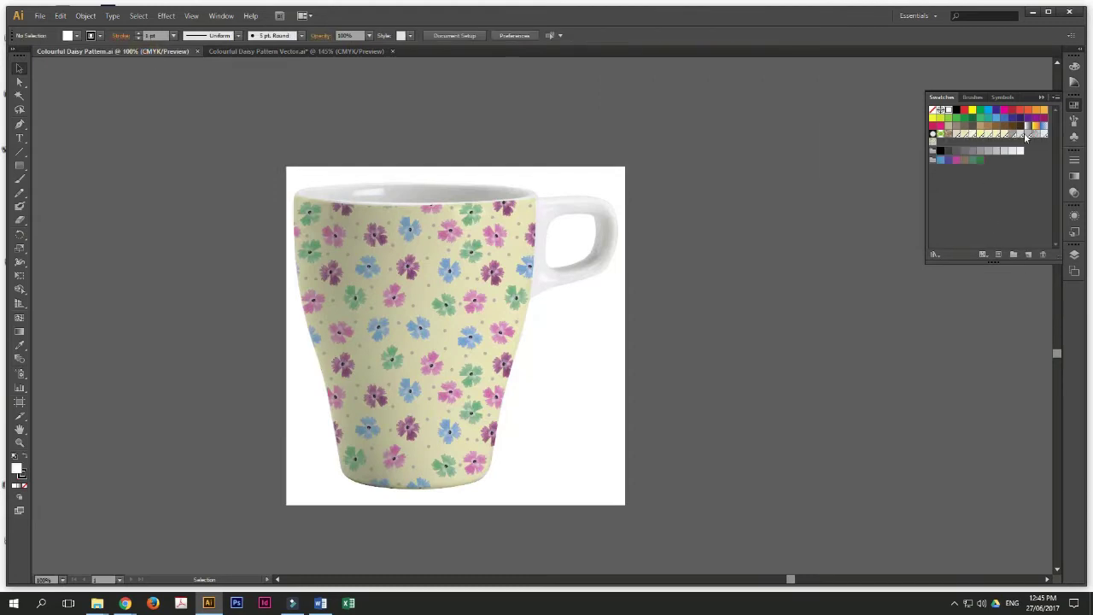
left_click(350, 294)
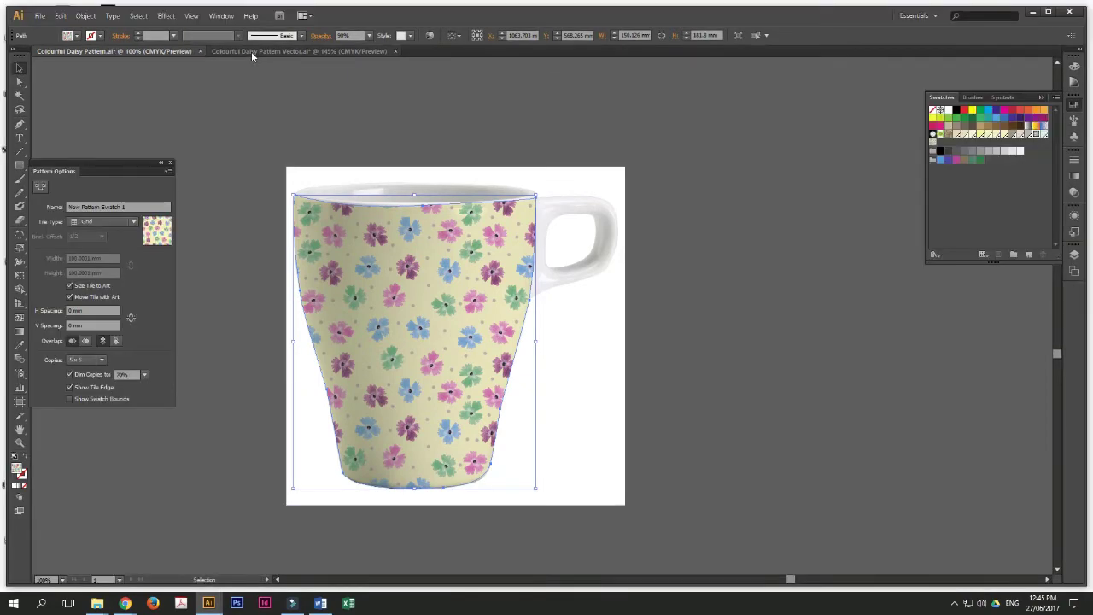
Step: Turn off Move Tile with Art for New Pattern Swatch 1 and finish pattern editing
left_click(69, 297)
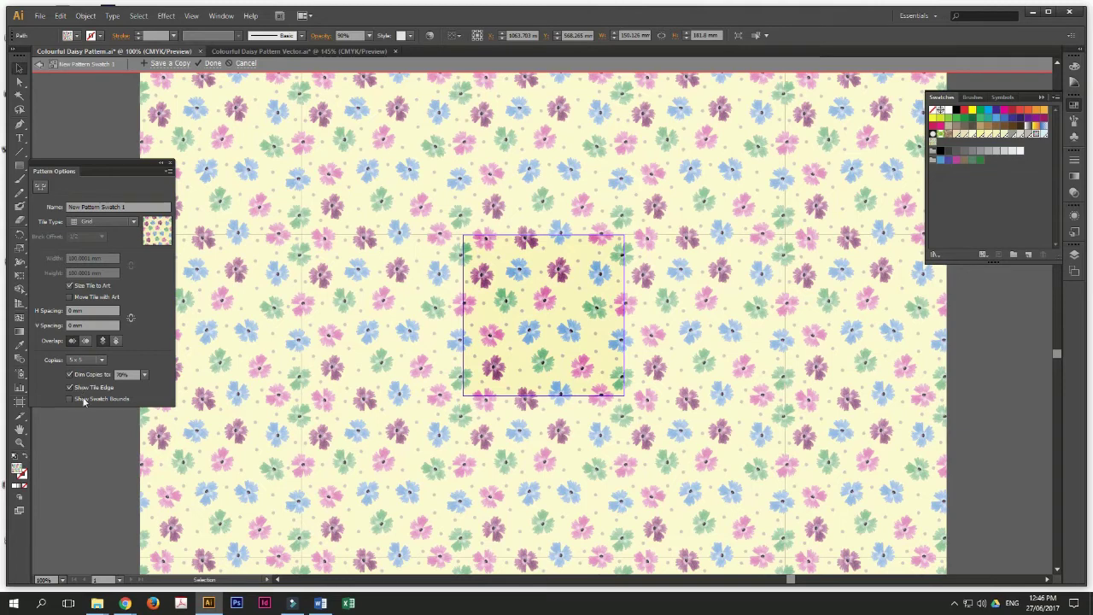
left_click(123, 207)
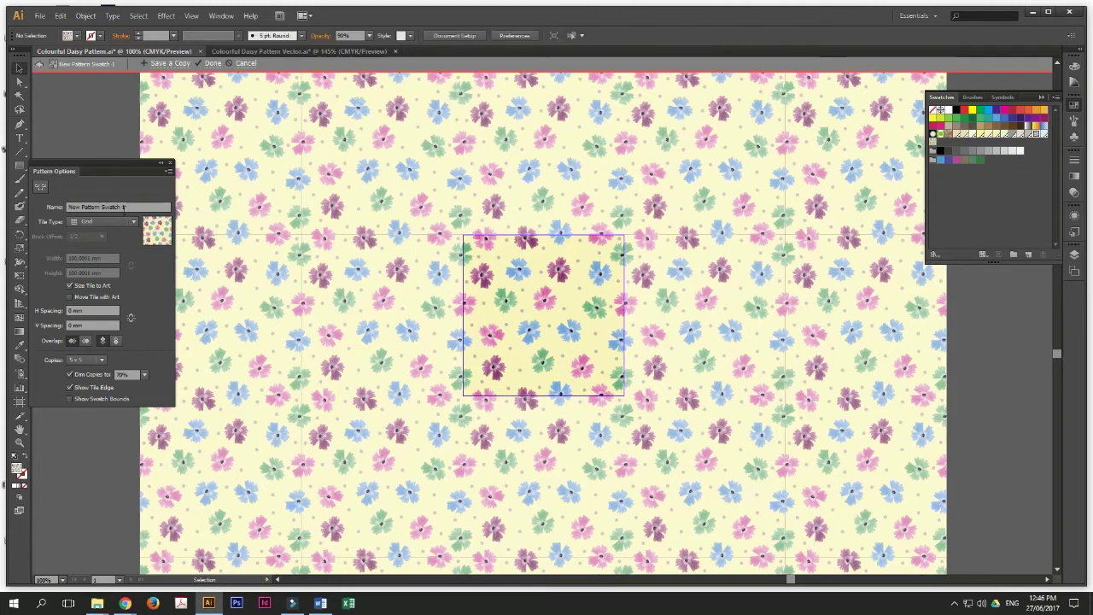
left_click(212, 64)
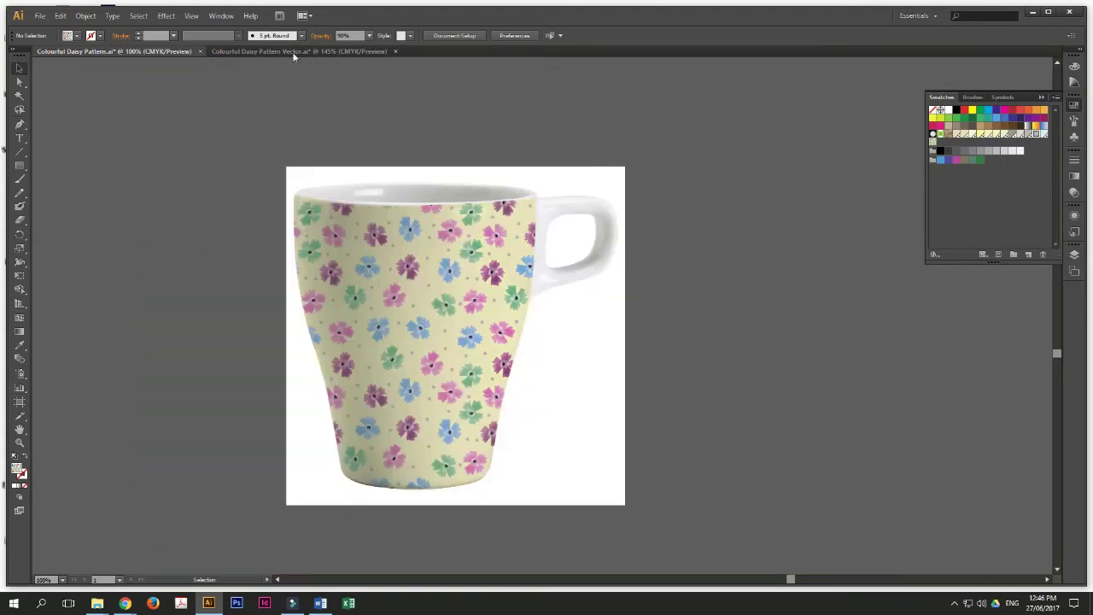
Step: Compare the daisy pattern tile document with the patterned mug document, then deselect the mug
left_click(273, 49)
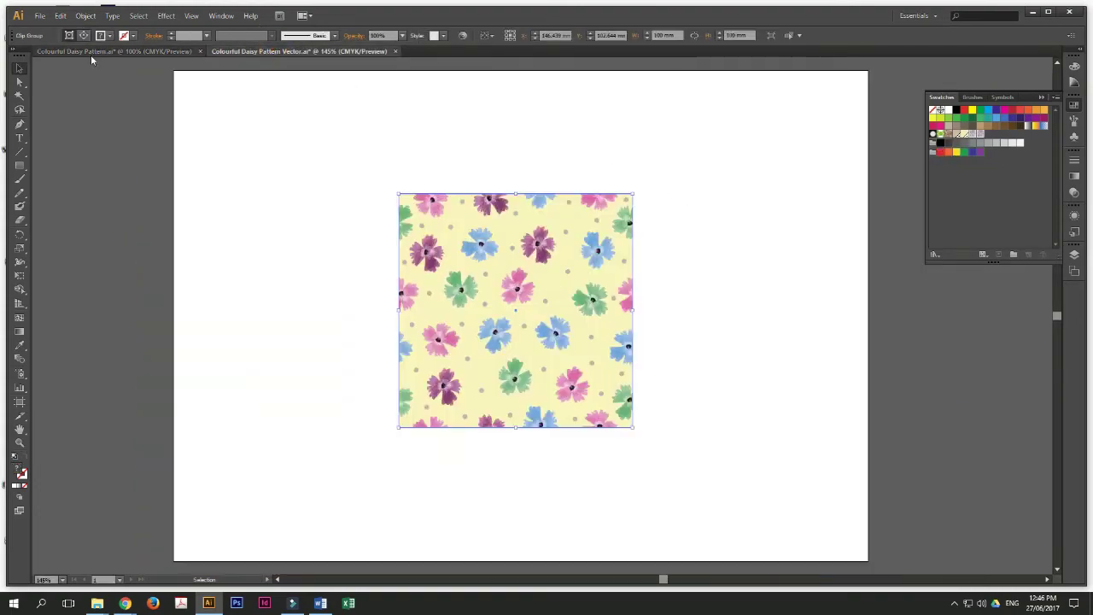
left_click(111, 51)
left_click(299, 51)
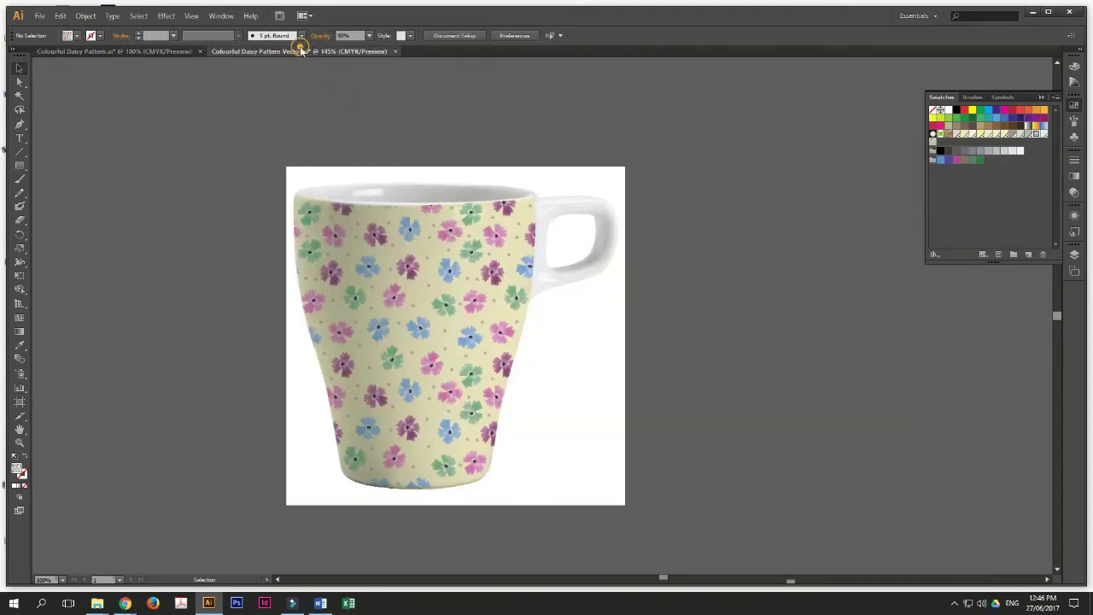
left_click(153, 51)
left_click(66, 146)
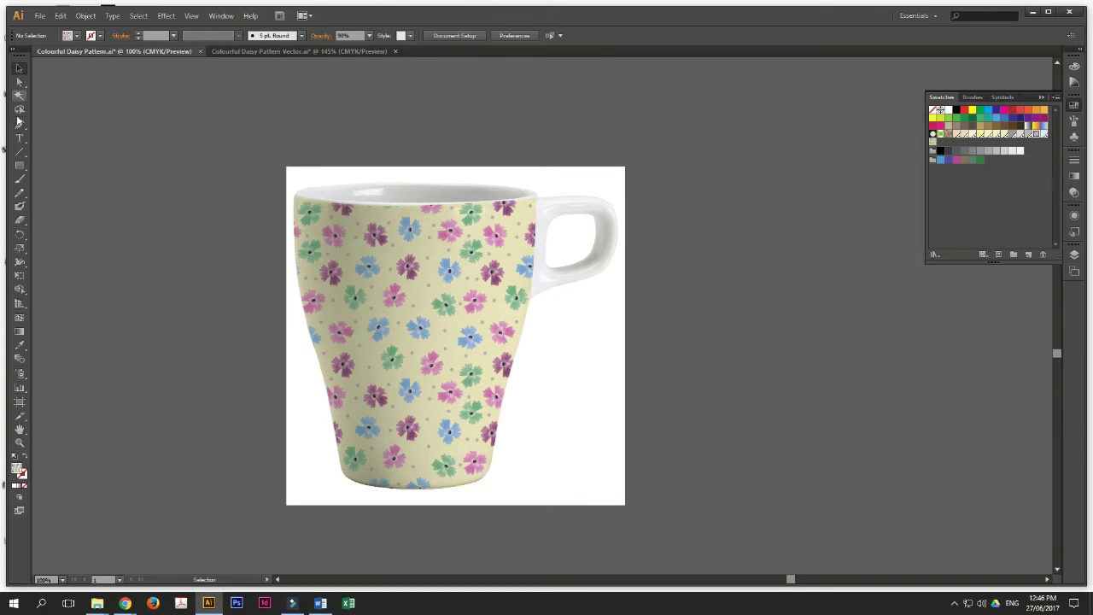
Step: Draw a red trial rectangle and move it beside the mug, deleting an extra one
left_click(19, 166)
left_click_drag(673, 229, 918, 407)
left_click(964, 110)
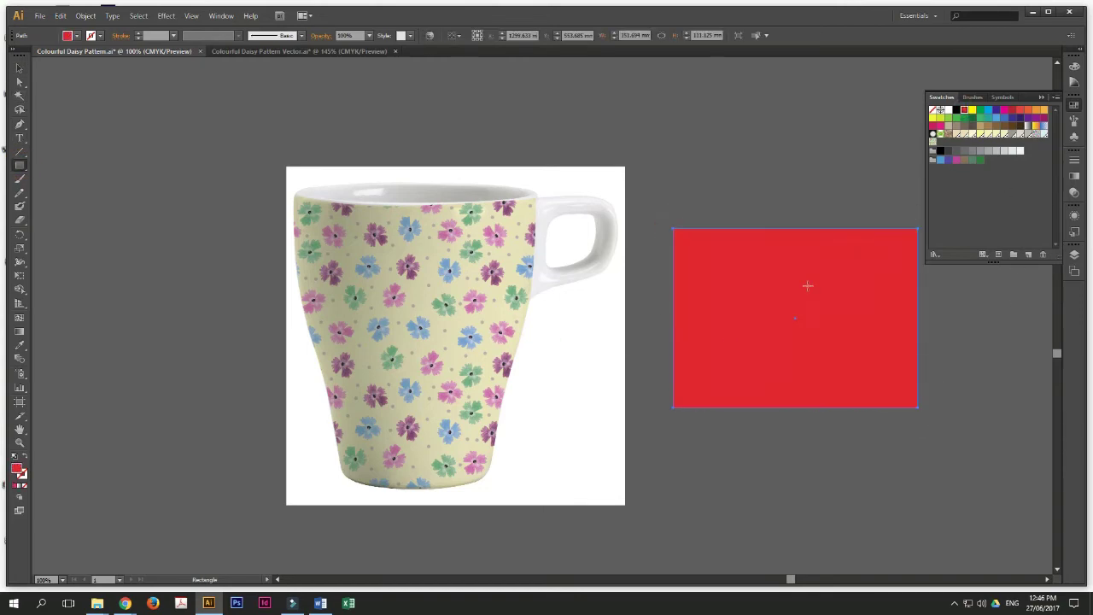
left_click_drag(96, 90, 299, 152)
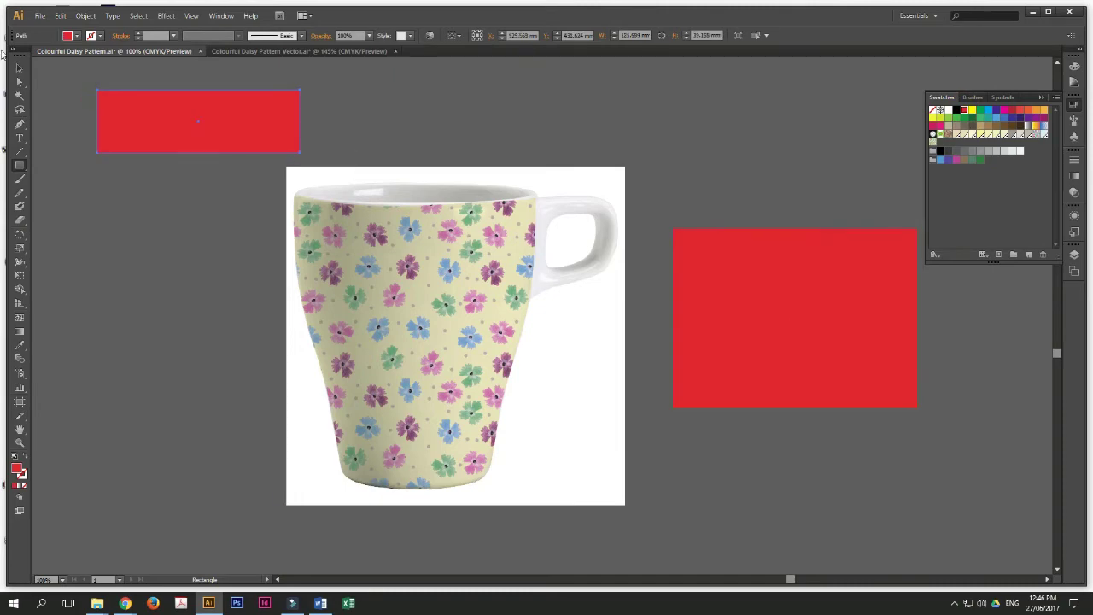
key("v")
left_click(872, 340)
key("Delete")
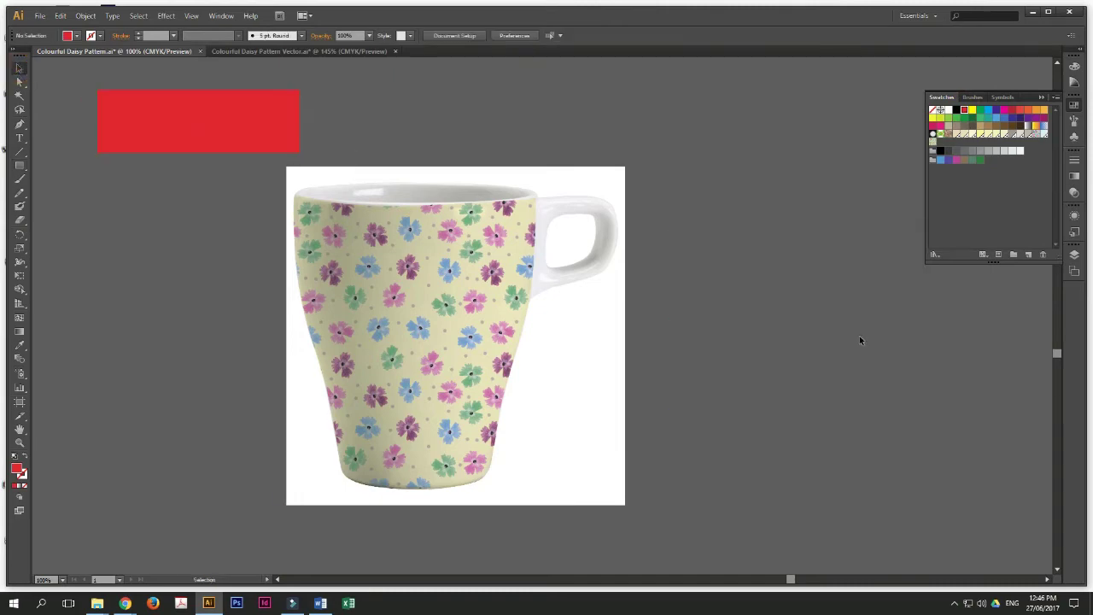
left_click_drag(146, 121, 728, 211)
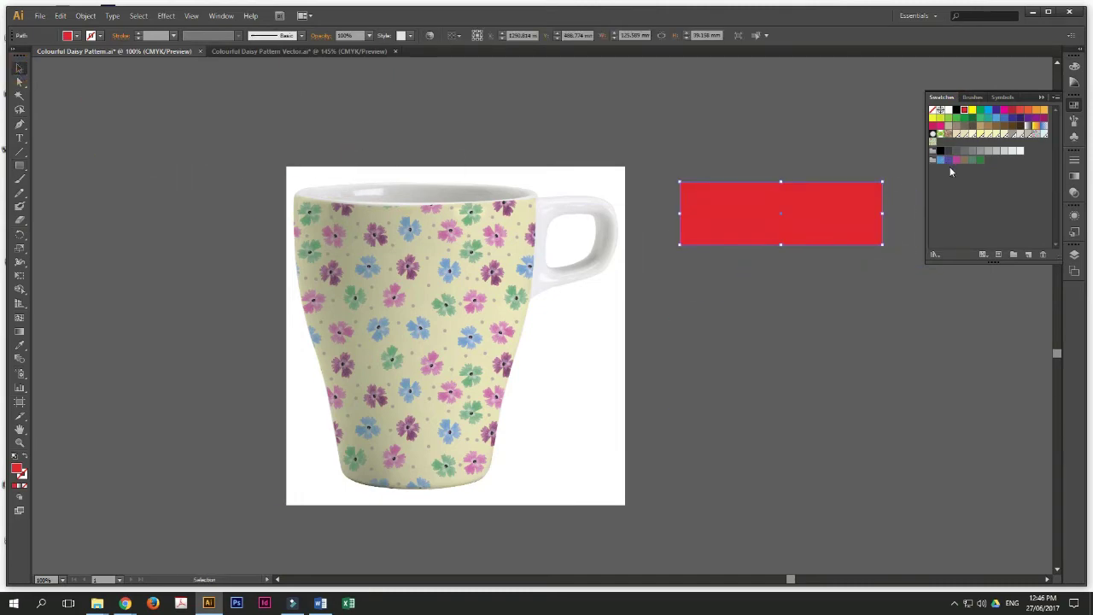
Step: Fill the trial rectangle with the daisy pattern, stretch it across the mug, then remove it
left_click(1035, 136)
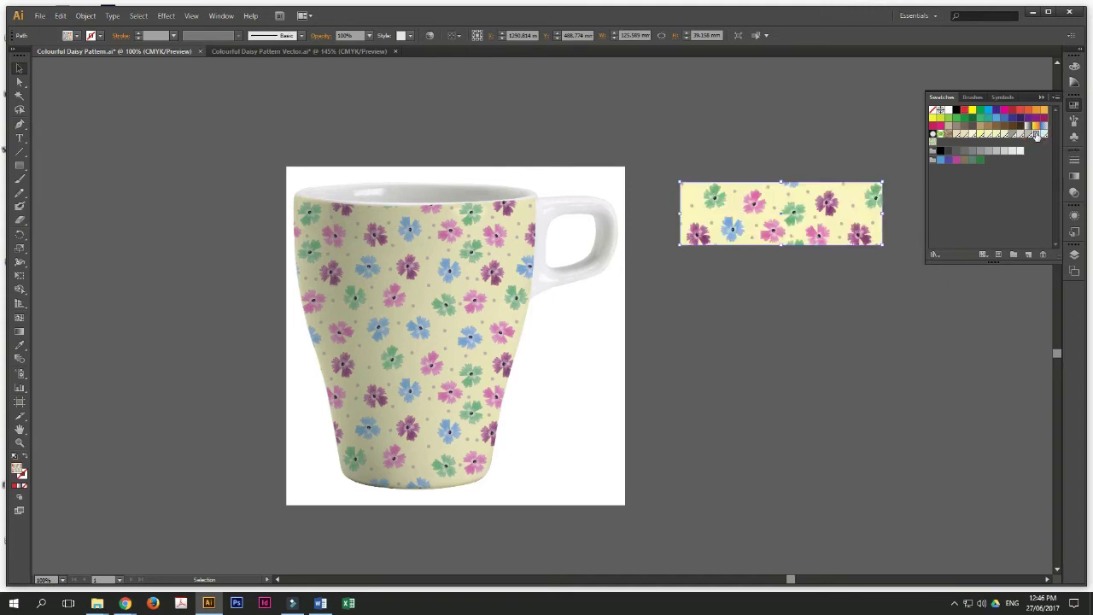
left_click_drag(779, 245, 780, 396)
left_click_drag(883, 289, 1001, 289)
left_click_drag(841, 395, 841, 536)
left_click_drag(680, 361, 323, 361)
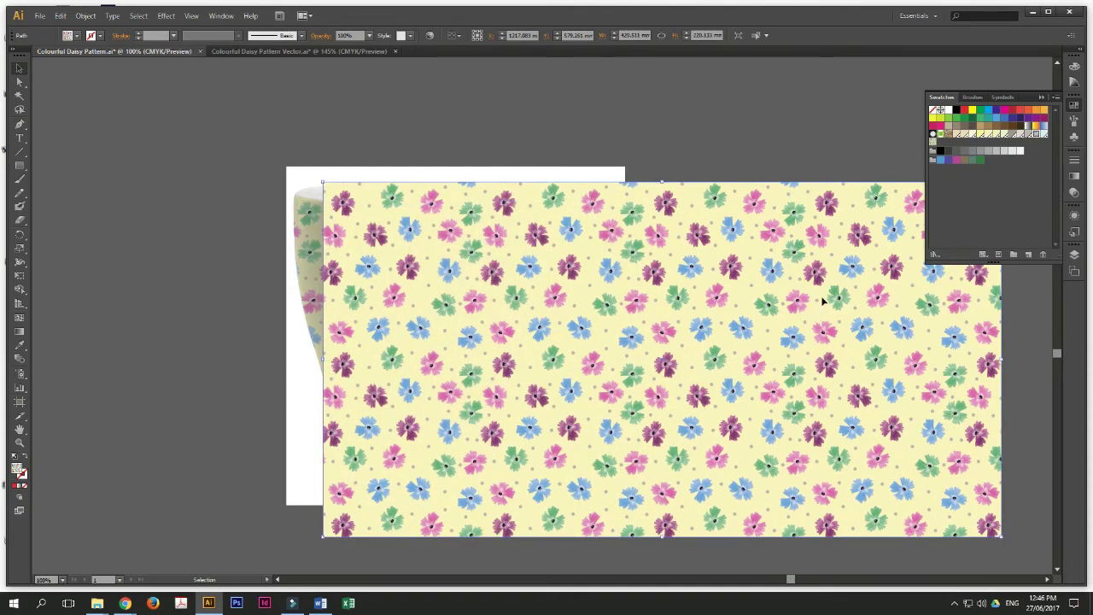
key("ctrl+shift+a")
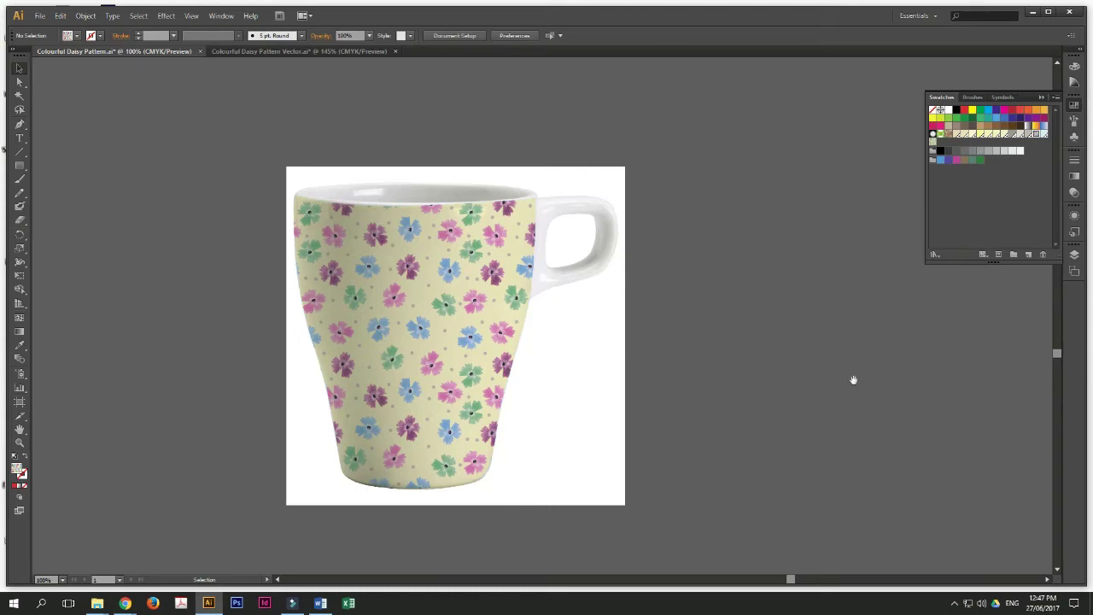
left_click_drag(883, 379, 290, 296)
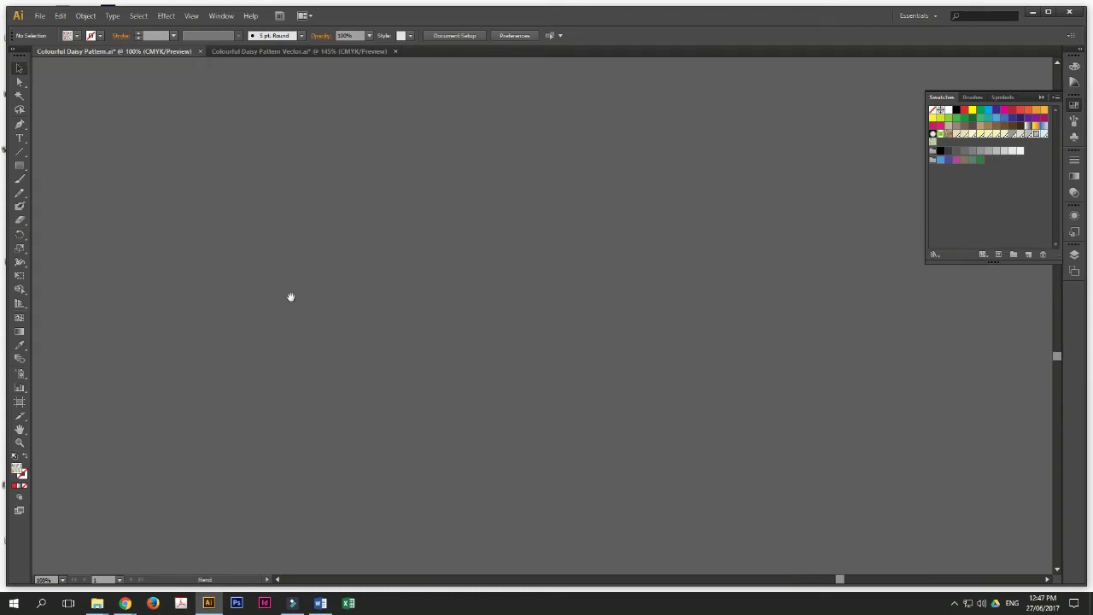
Step: Place the white mug photo from the Flower Pattern Wallpaper Images folder
left_click(40, 16)
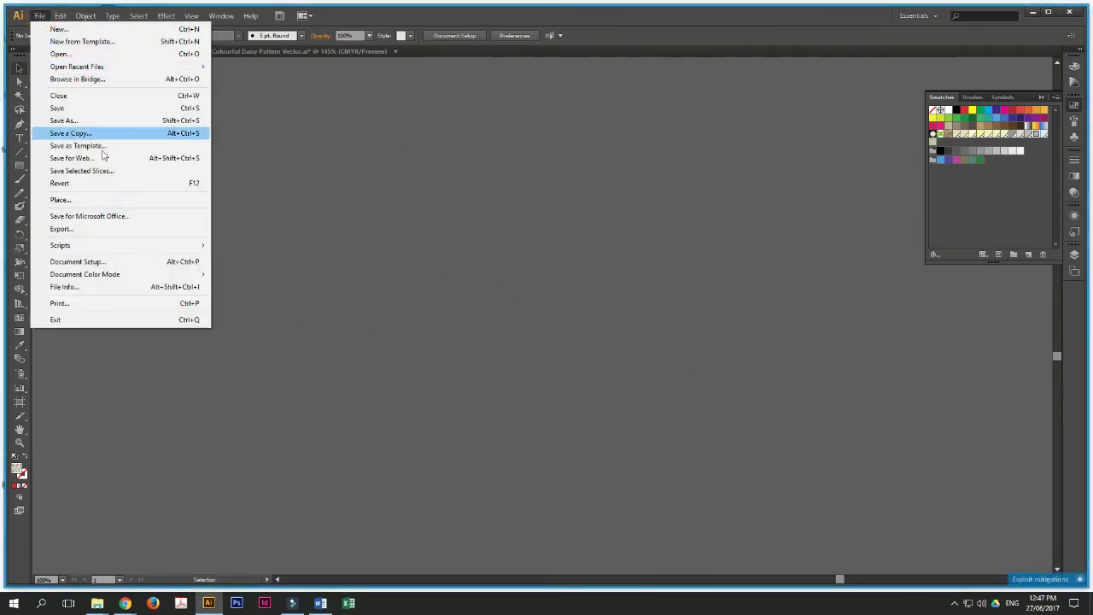
left_click(103, 200)
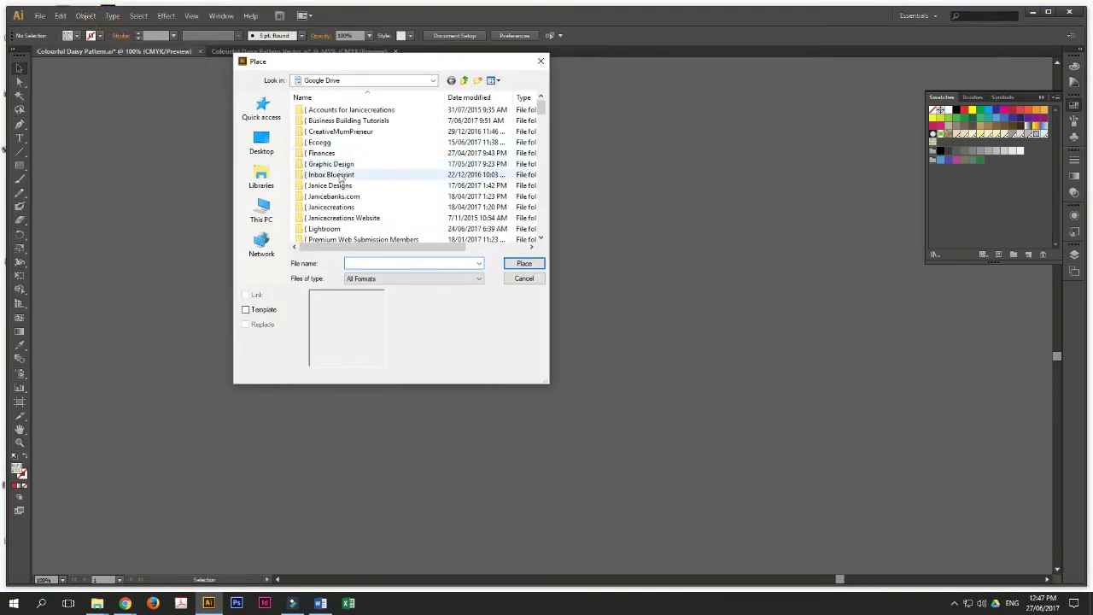
double_click(332, 185)
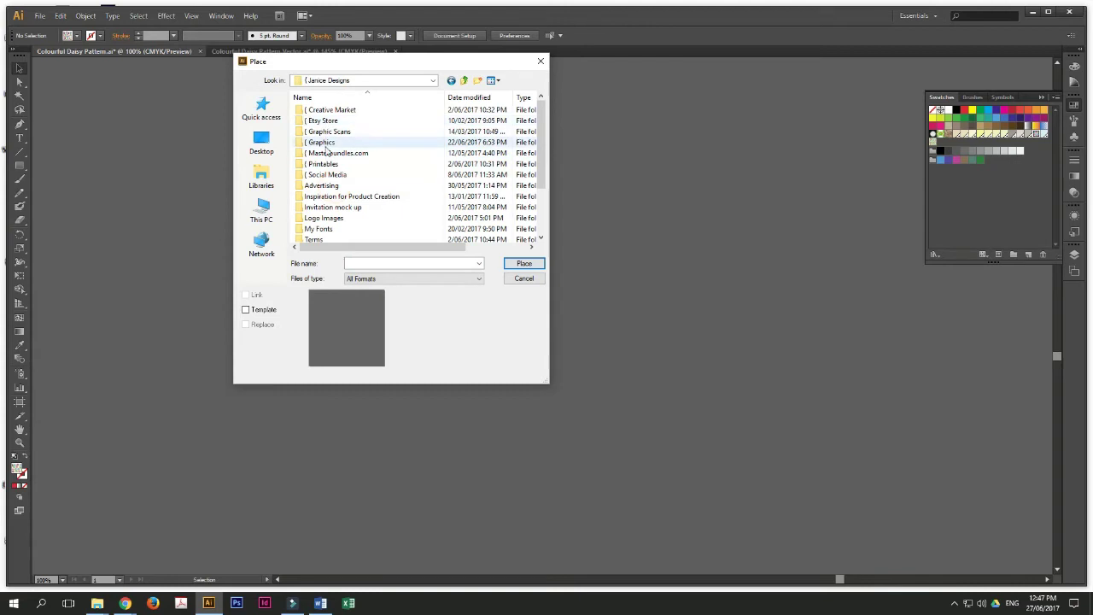
double_click(325, 148)
double_click(327, 109)
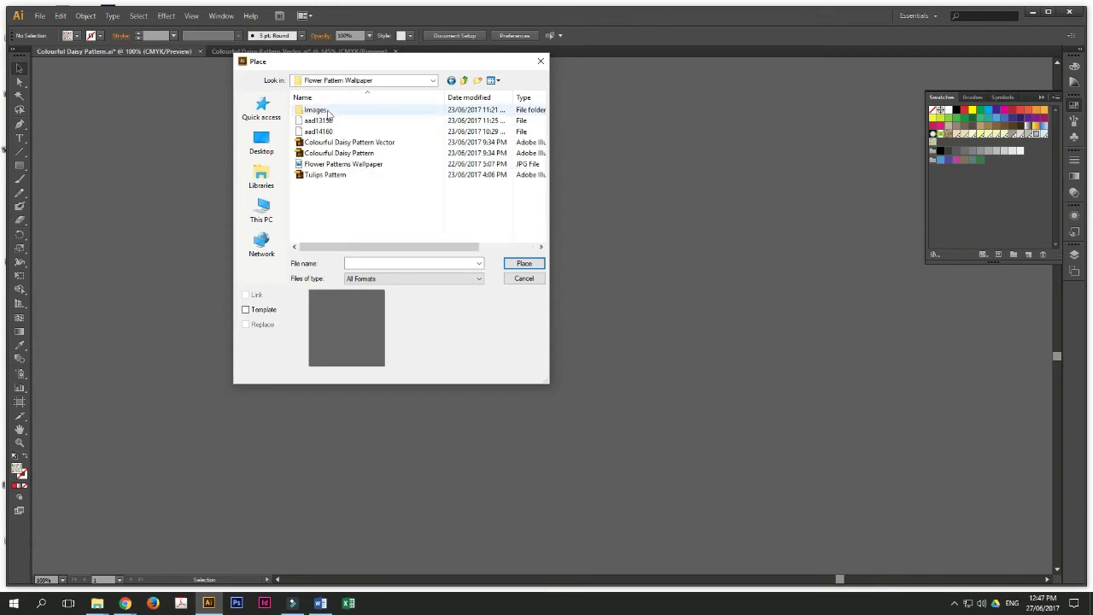
double_click(327, 111)
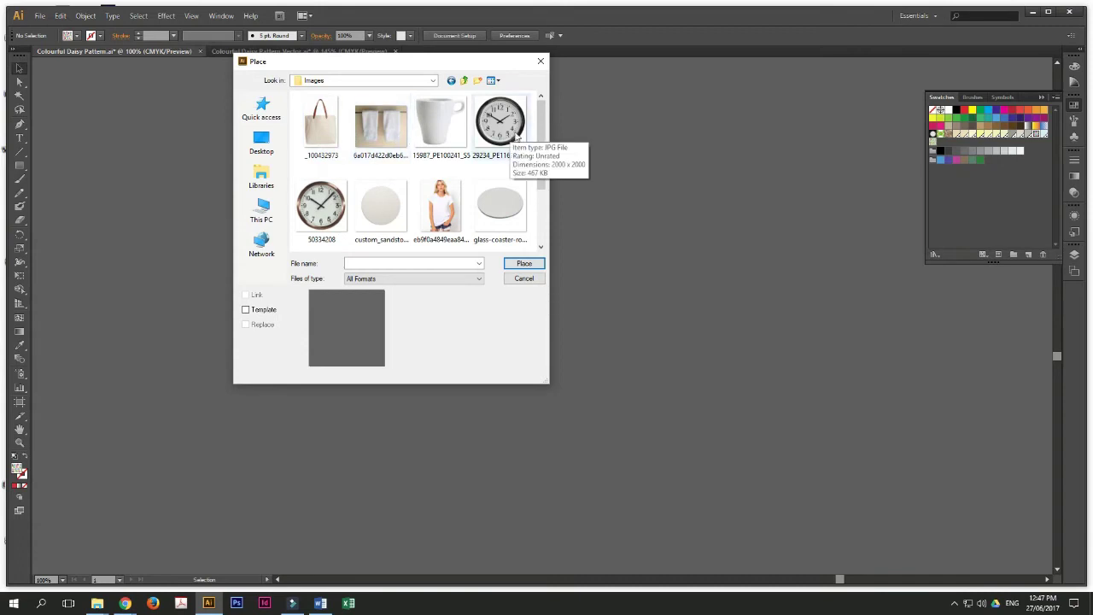
left_click(440, 128)
left_click(523, 263)
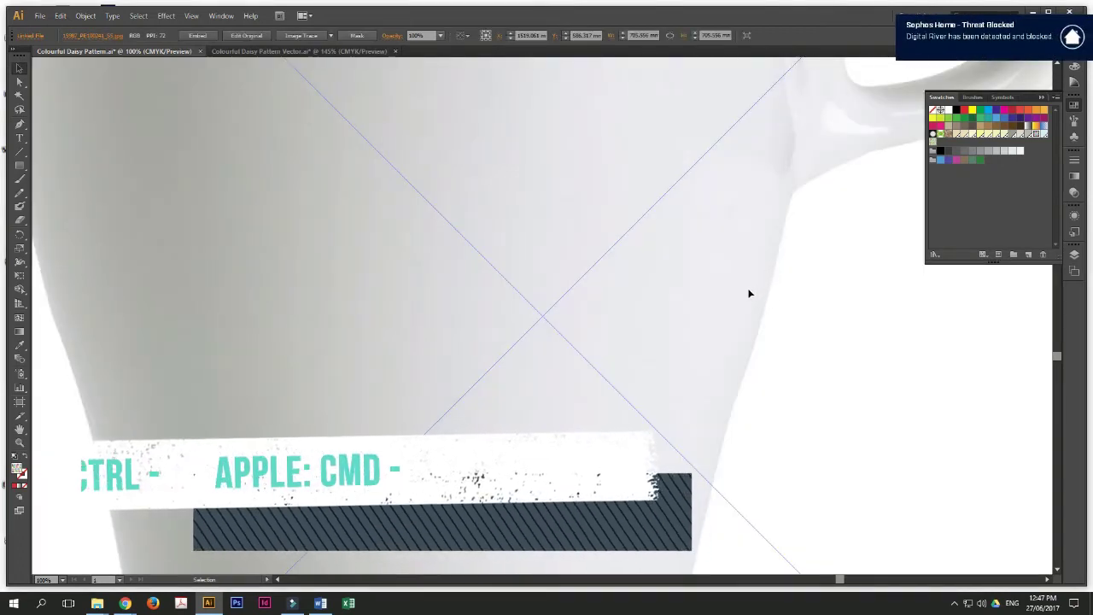
Step: Drop the mug photo on the canvas, scale it down, position it, and lock it
left_click(747, 290)
key("ctrl+minus")
key("ctrl+minus")
key("ctrl+minus")
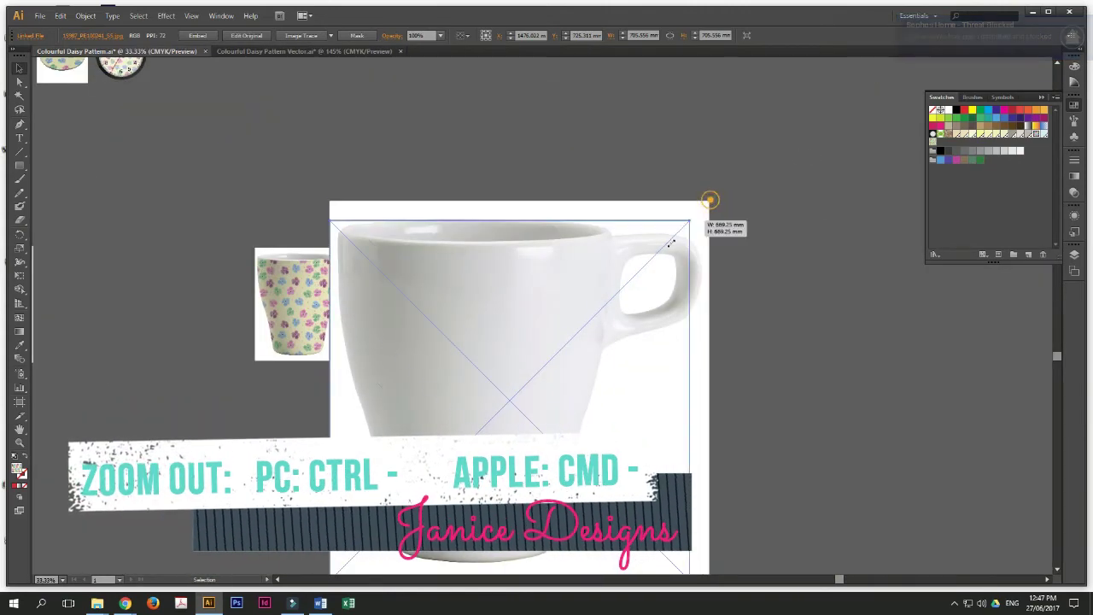
left_click_drag(708, 203, 554, 271)
key("ctrl+plus")
key("ctrl+plus")
key("ctrl+plus")
key("ctrl+plus")
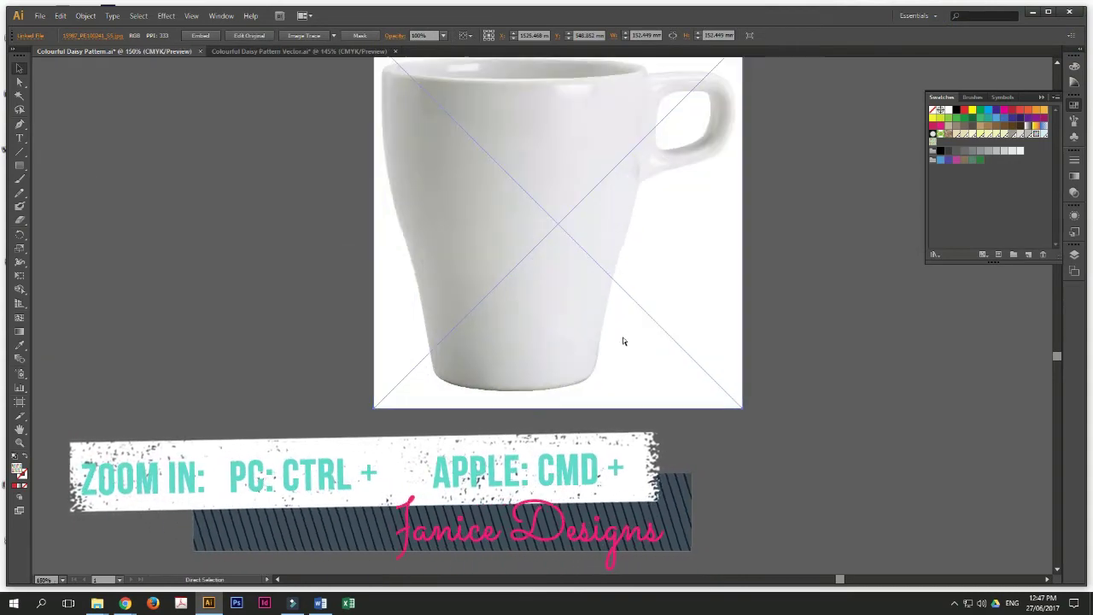
left_click_drag(631, 250, 600, 336)
key("Escape")
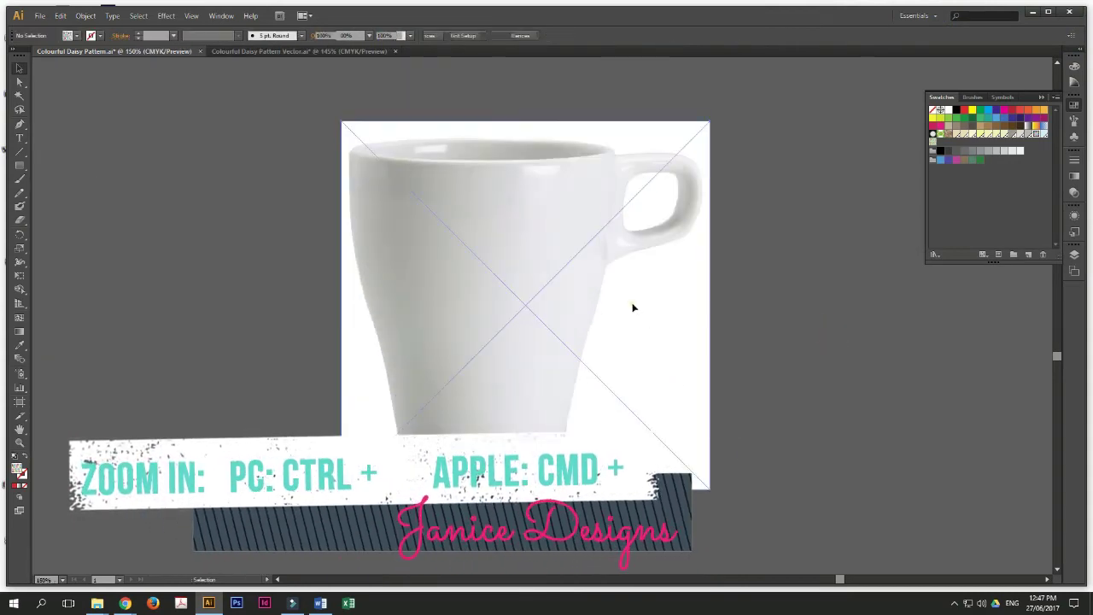
left_click(817, 302)
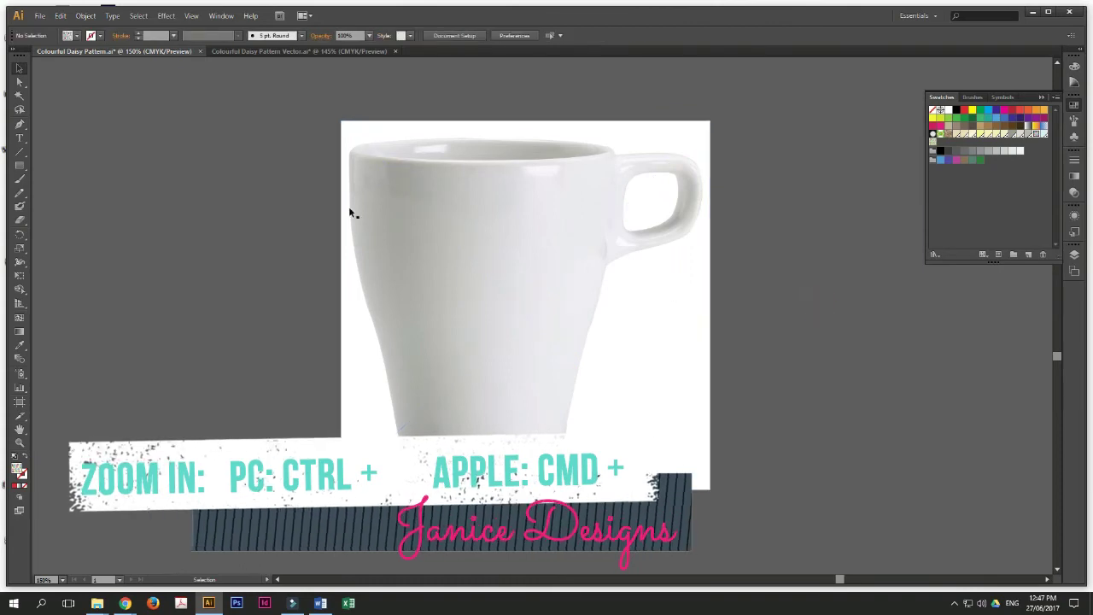
mouse_move(543, 190)
left_mouse_down()
mouse_move(463, 231)
mouse_move(420, 227)
mouse_move(424, 238)
mouse_move(547, 184)
left_mouse_up()
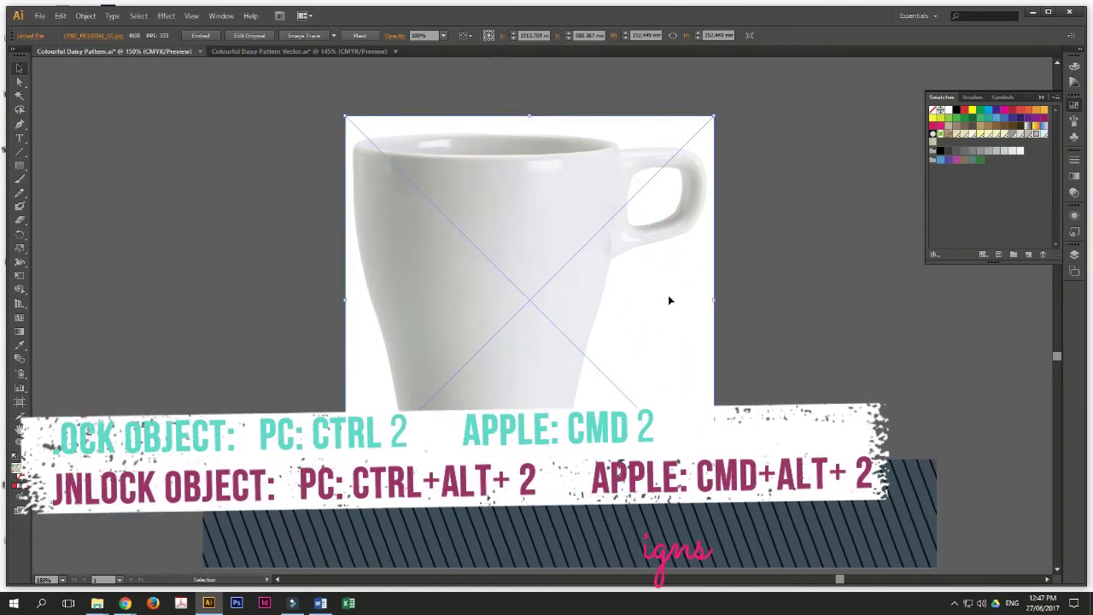
key("ctrl+2")
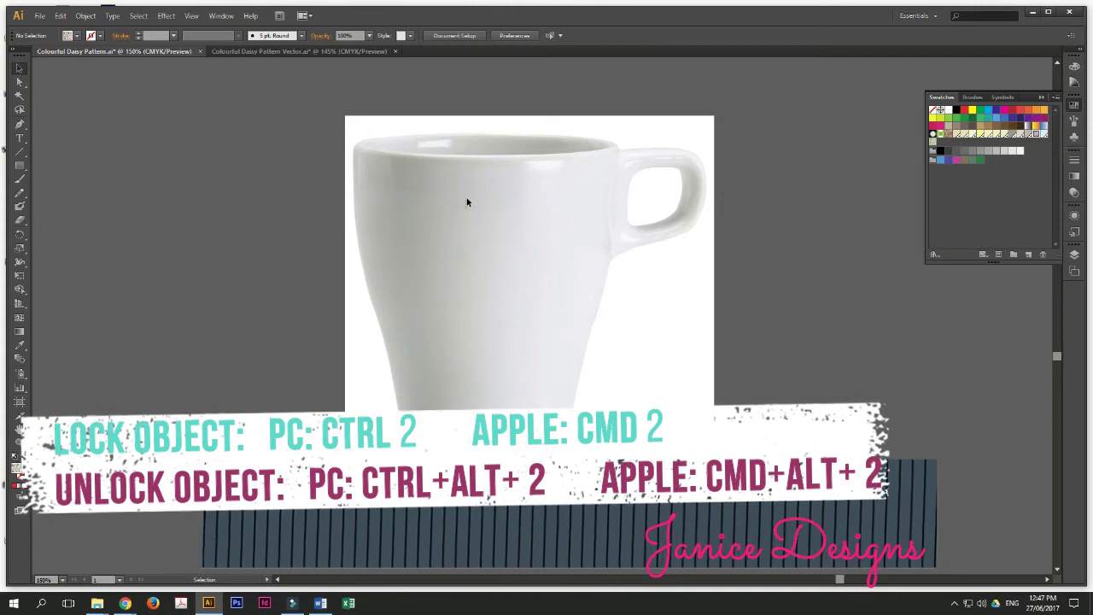
Step: Start a Pen outline at the mug's top-left rim, with default stroke and no fill
left_click(19, 124)
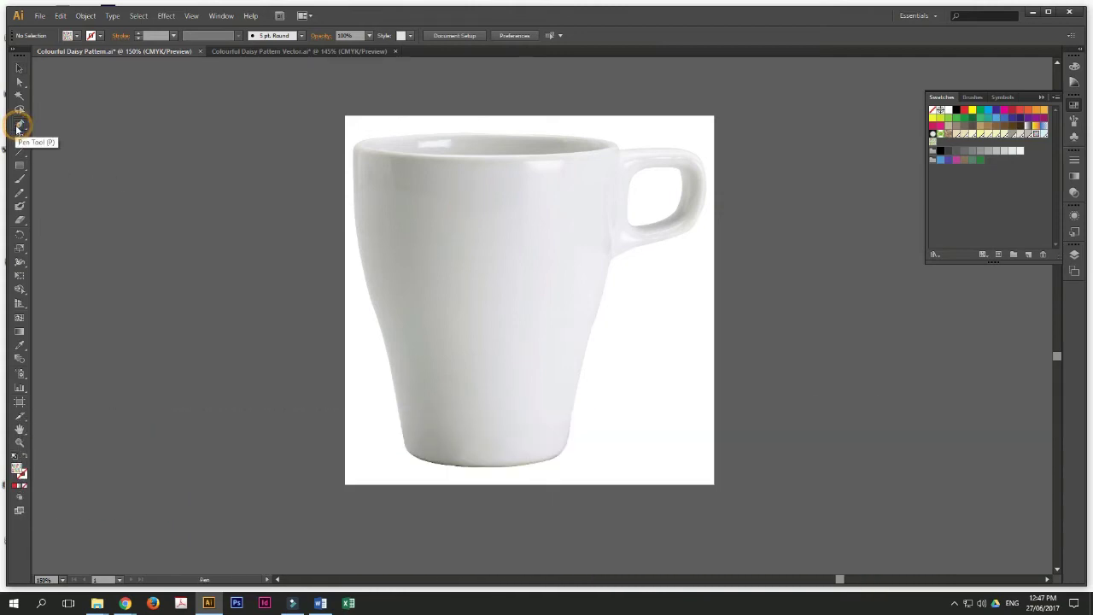
left_click(355, 150)
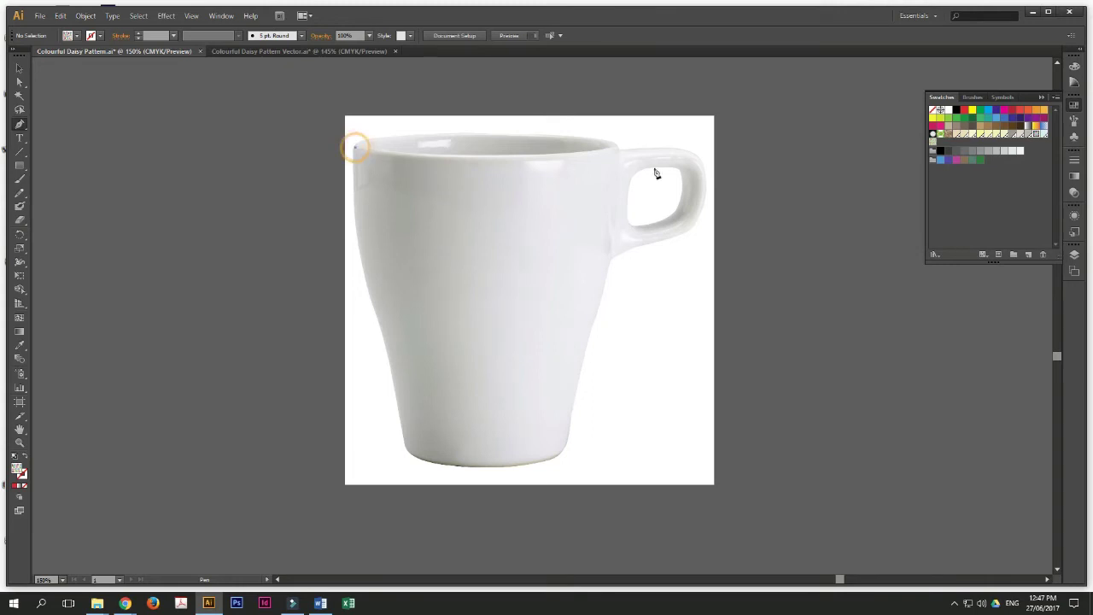
left_click(615, 154)
left_click_drag(615, 153, 766, 135)
key("ctrl+z")
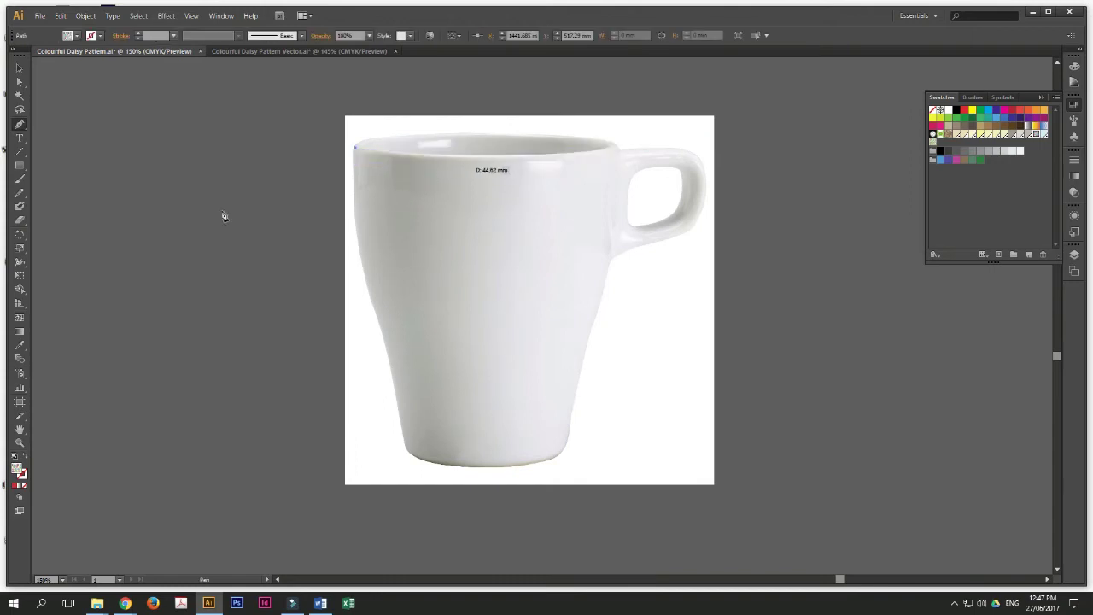
left_click(14, 461)
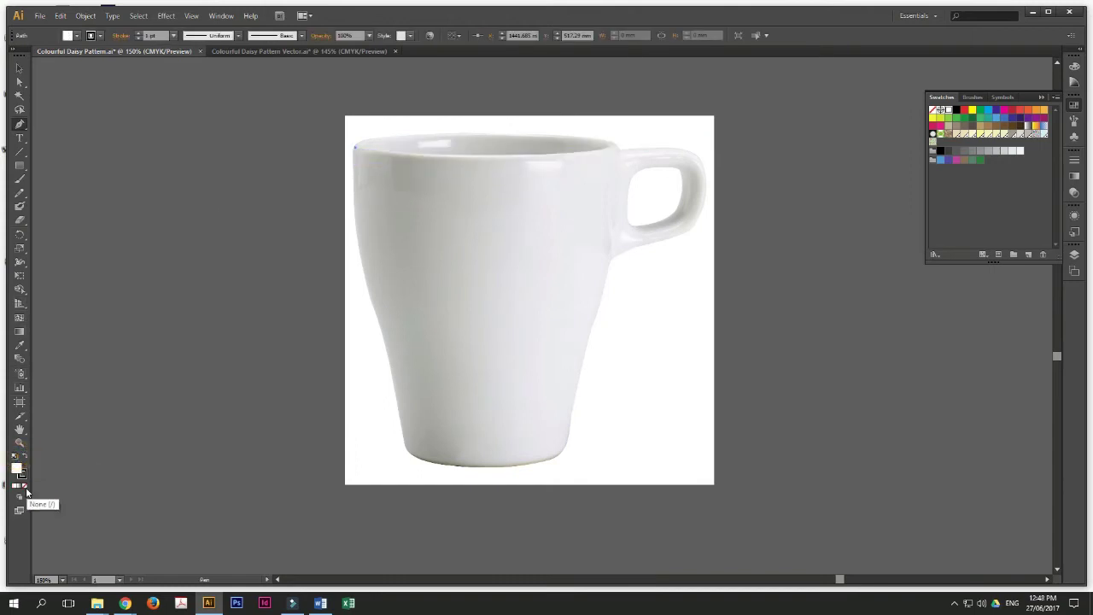
left_click(24, 485)
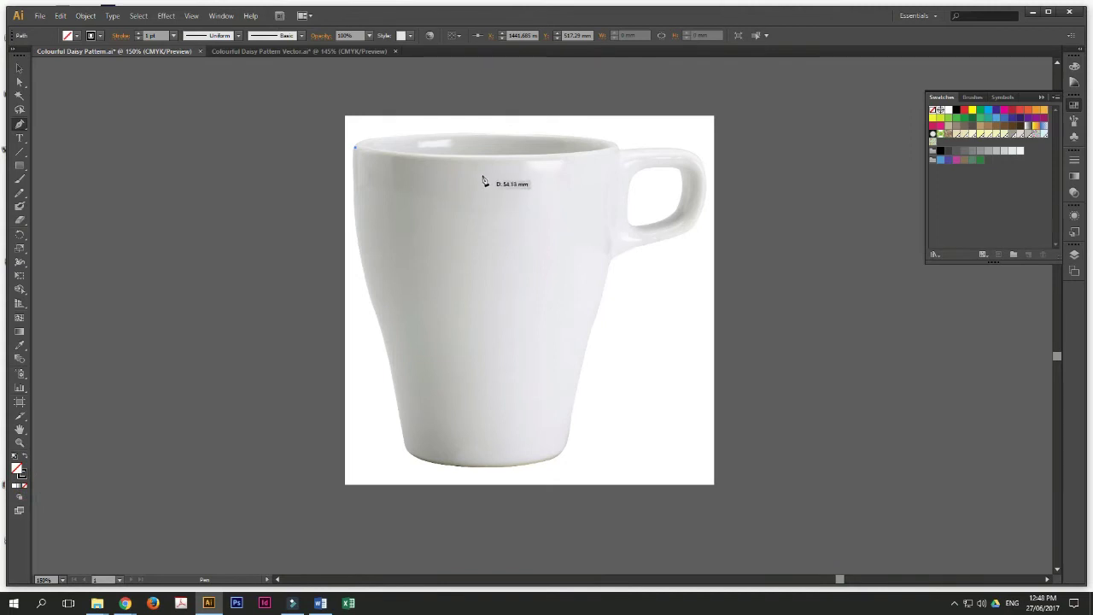
Step: Trace the outline along the rim, down the mug's right side and around its base
left_click_drag(475, 160, 549, 164)
left_click_drag(614, 152, 590, 332)
left_click(603, 286)
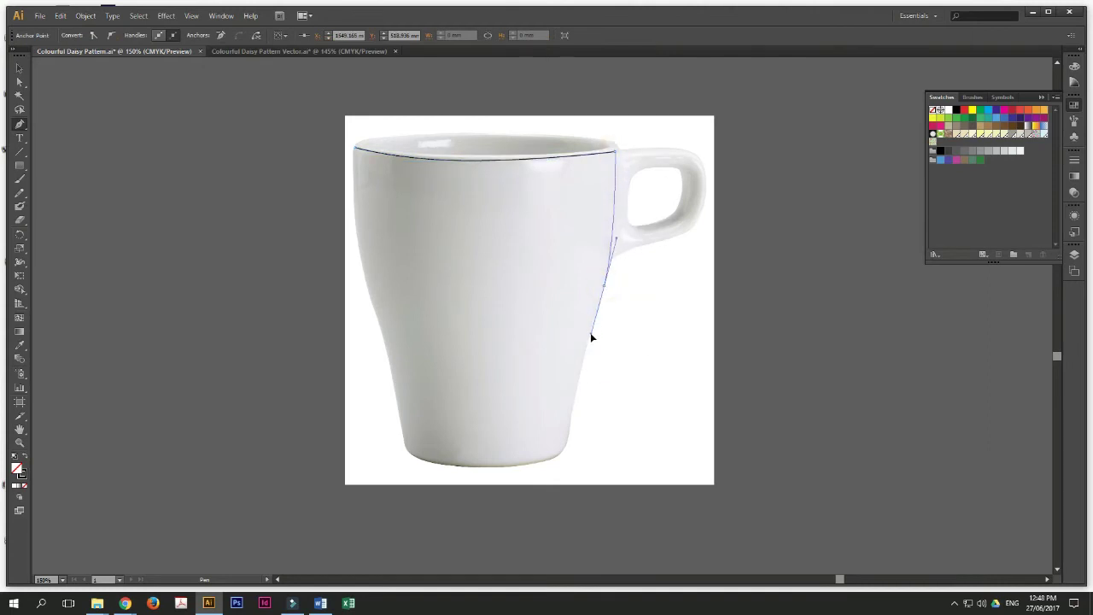
left_click(570, 427)
left_click_drag(565, 444, 558, 441)
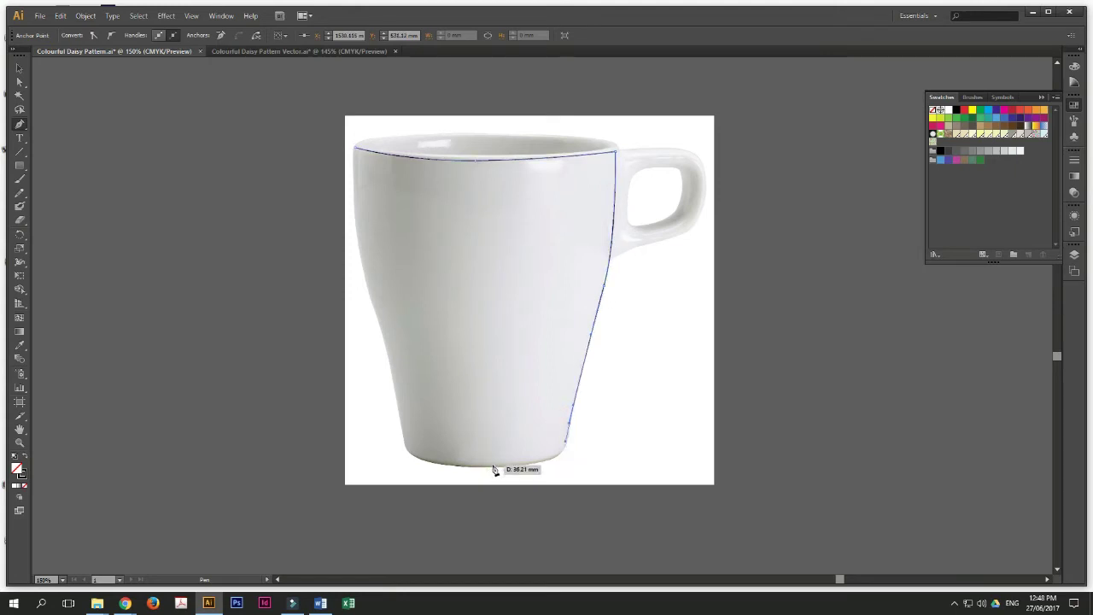
left_click_drag(489, 471, 404, 470)
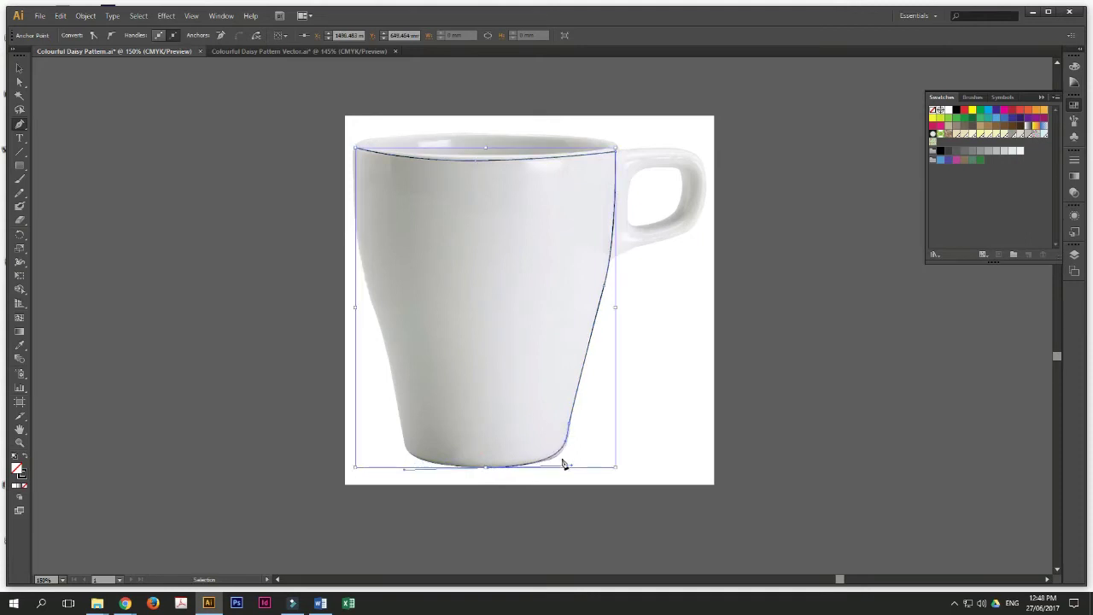
left_click_drag(540, 464, 512, 470)
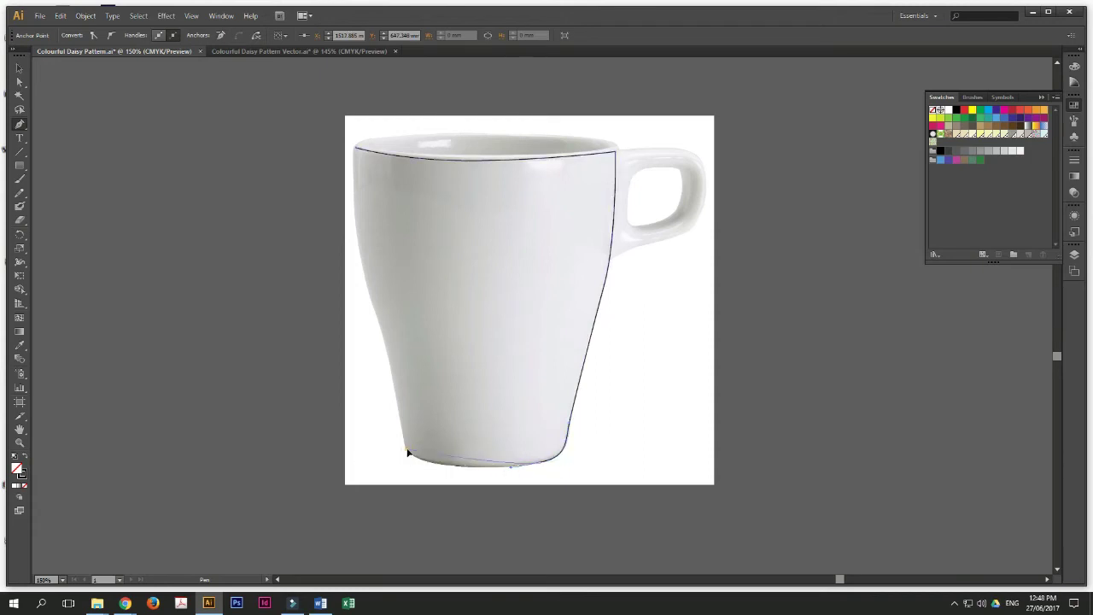
left_click_drag(407, 451, 392, 430)
left_click(405, 447)
Step: Trace up the mug's left side and close the path at the top-left rim
left_click(381, 328)
key("ctrl+z")
left_click(388, 363, "ctrl")
left_click(389, 352, "ctrl")
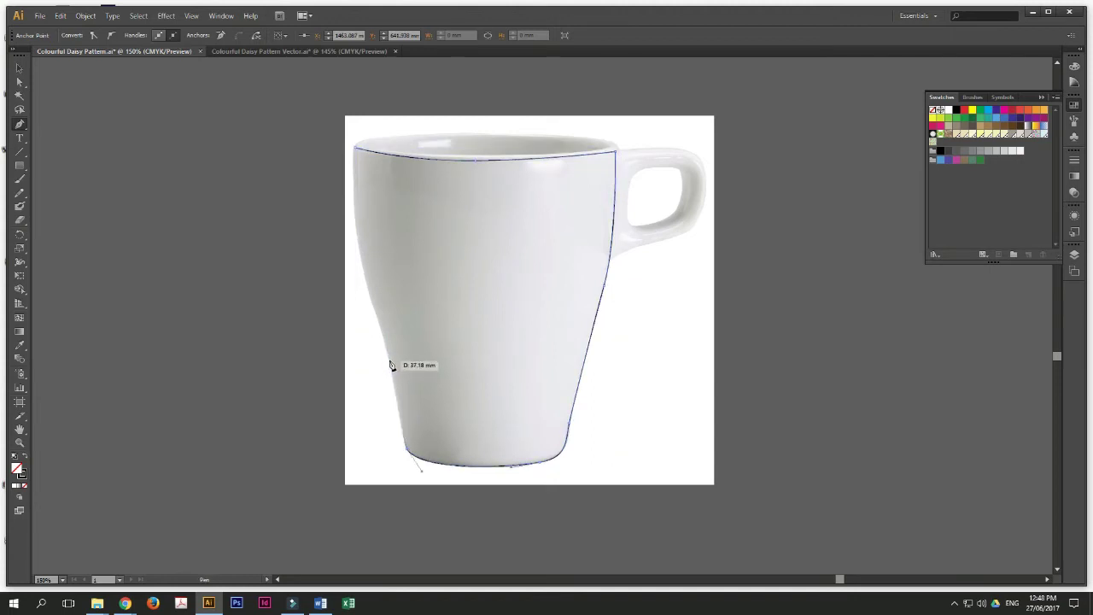
left_click(385, 348)
left_click_drag(385, 347, 365, 275)
left_click(363, 271, "ctrl")
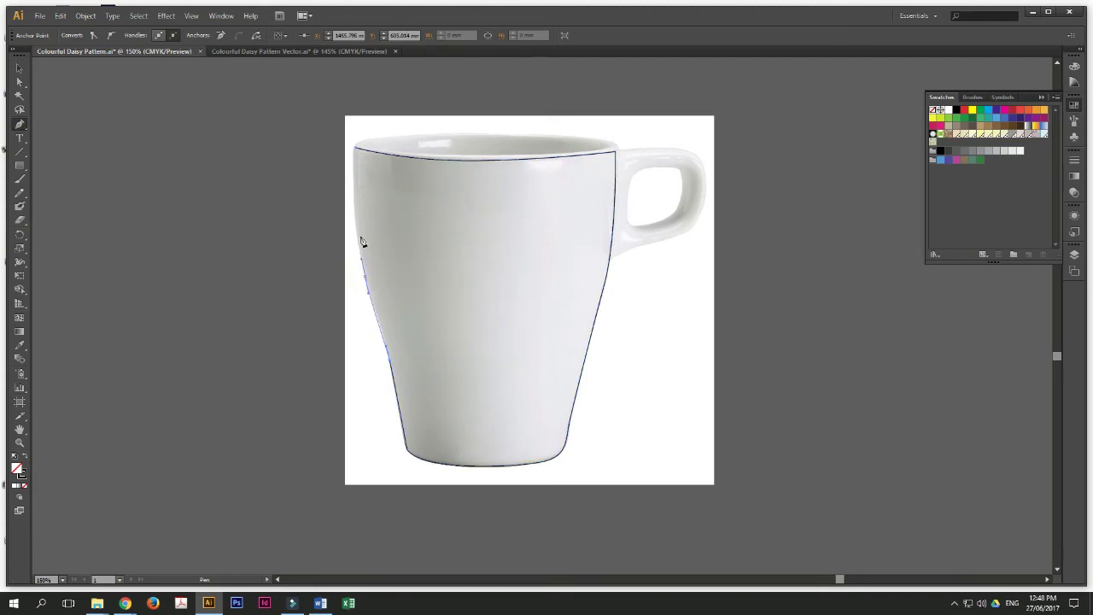
left_click(364, 270)
left_click_drag(352, 150, 356, 151)
left_click(355, 146)
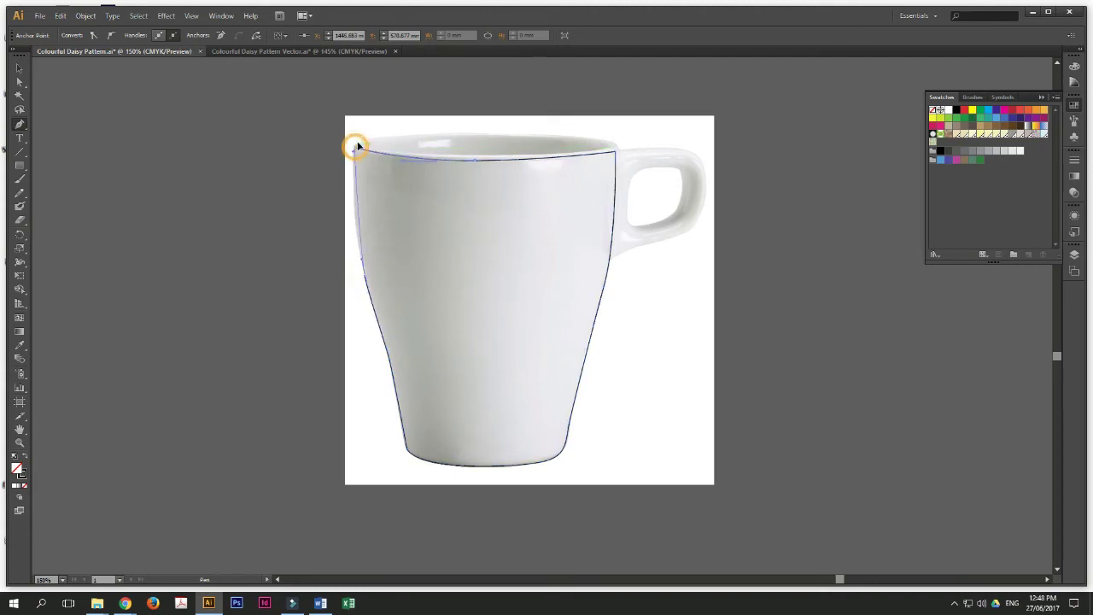
left_click_drag(362, 130, 363, 115)
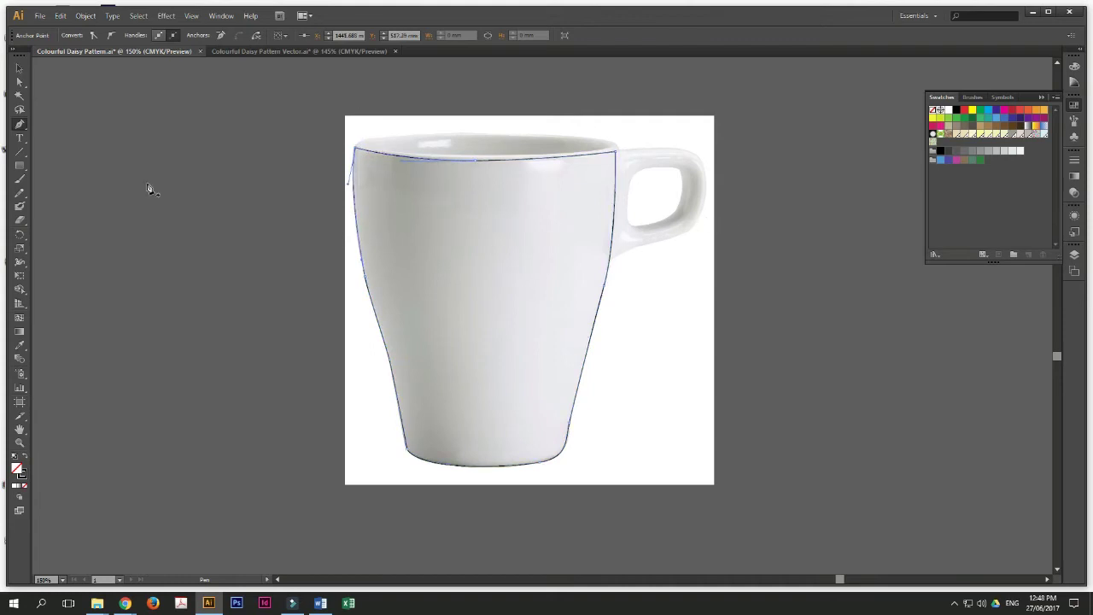
left_click(18, 66)
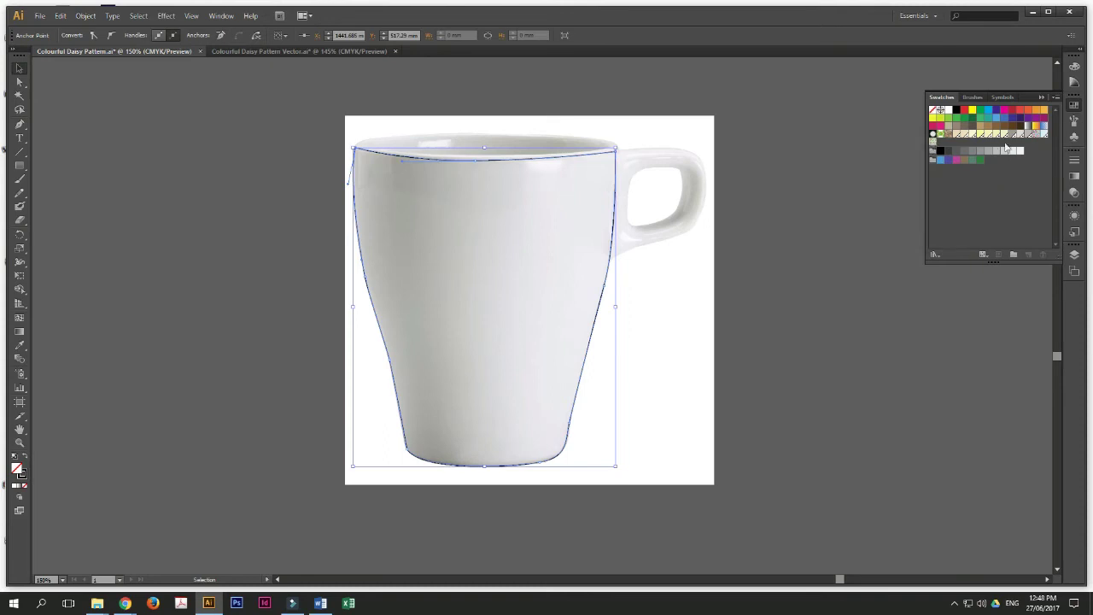
Step: Fill the traced mug outline with New Pattern Swatch 1 and deselect to preview it
left_click(578, 157)
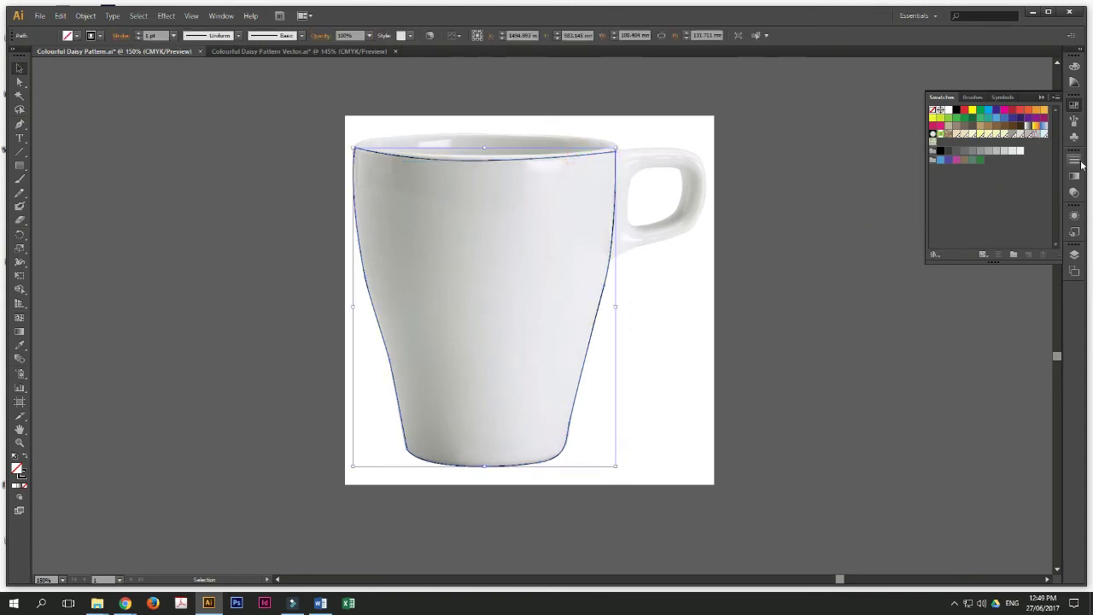
left_click(1036, 135)
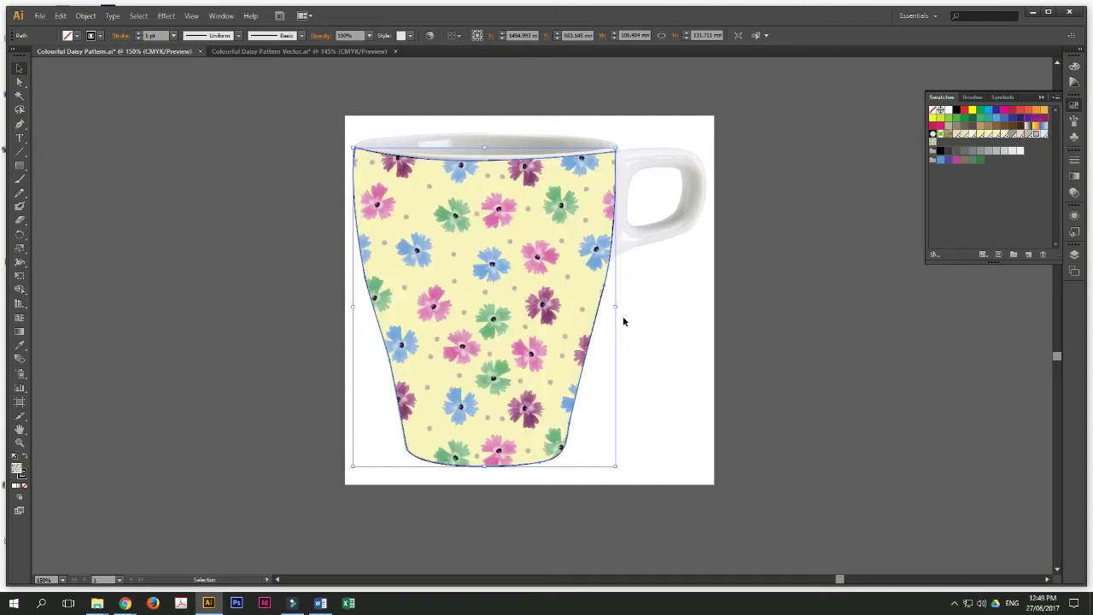
left_click(895, 351)
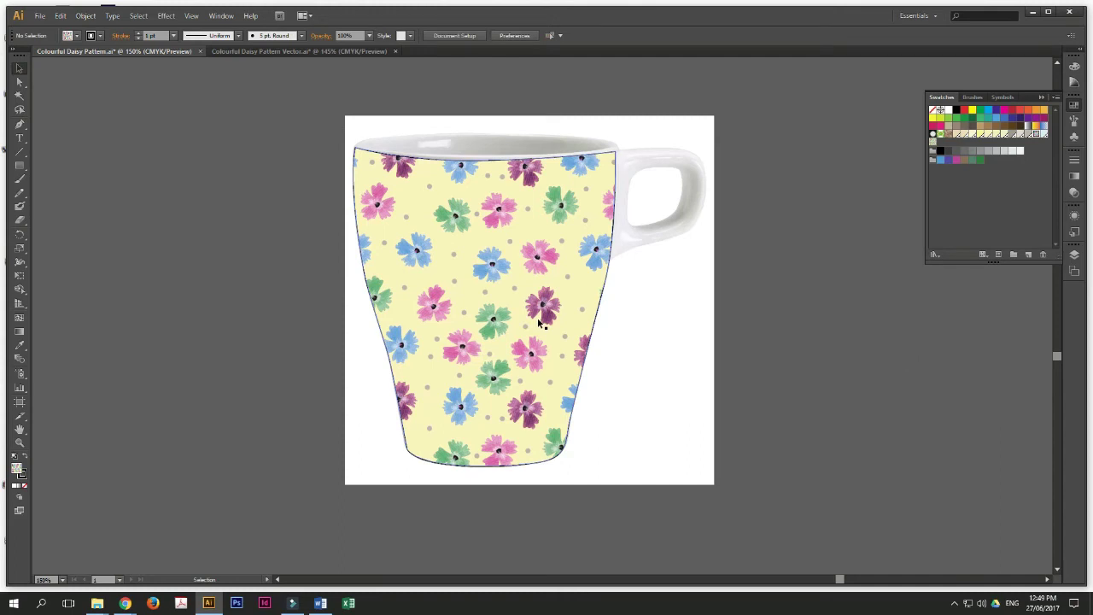
Step: Set the daisy-patterned mug shape's stroke to None, leaving only the pattern fill
left_click(531, 293)
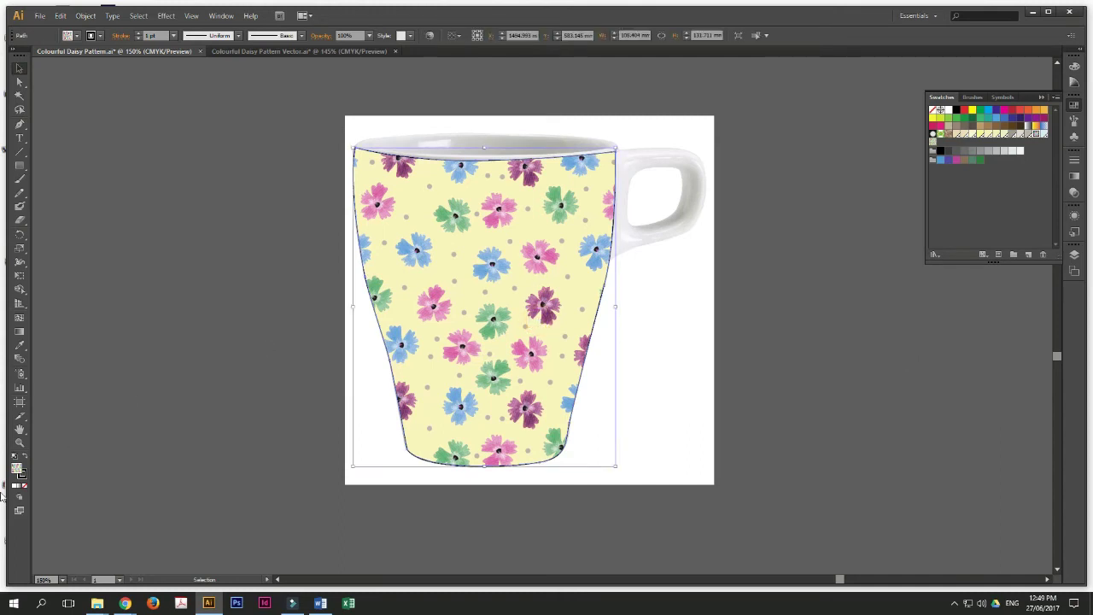
left_click(21, 473)
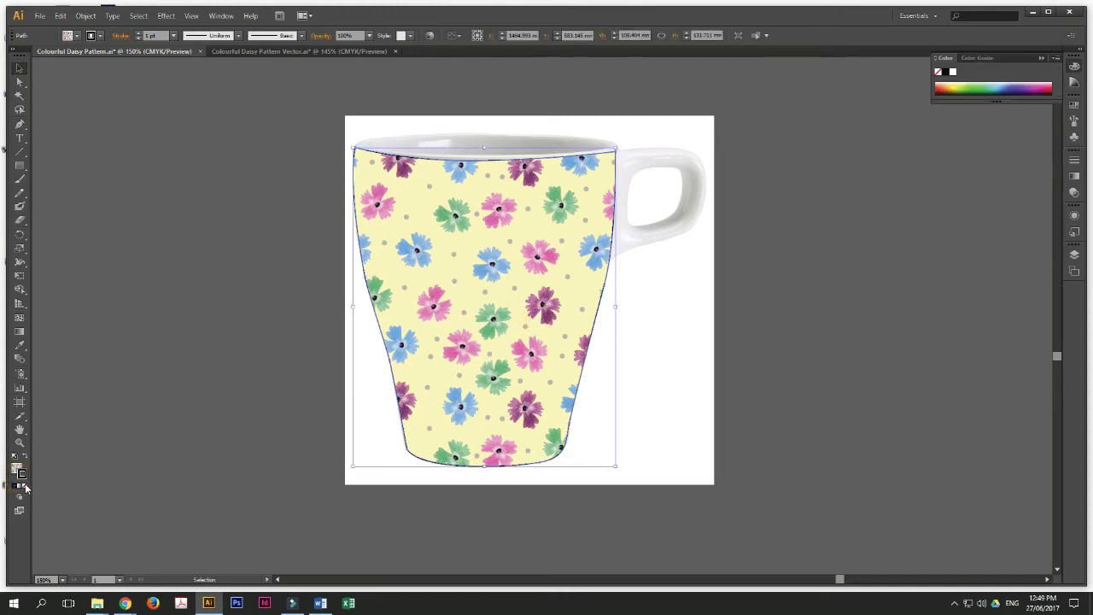
left_click(25, 485)
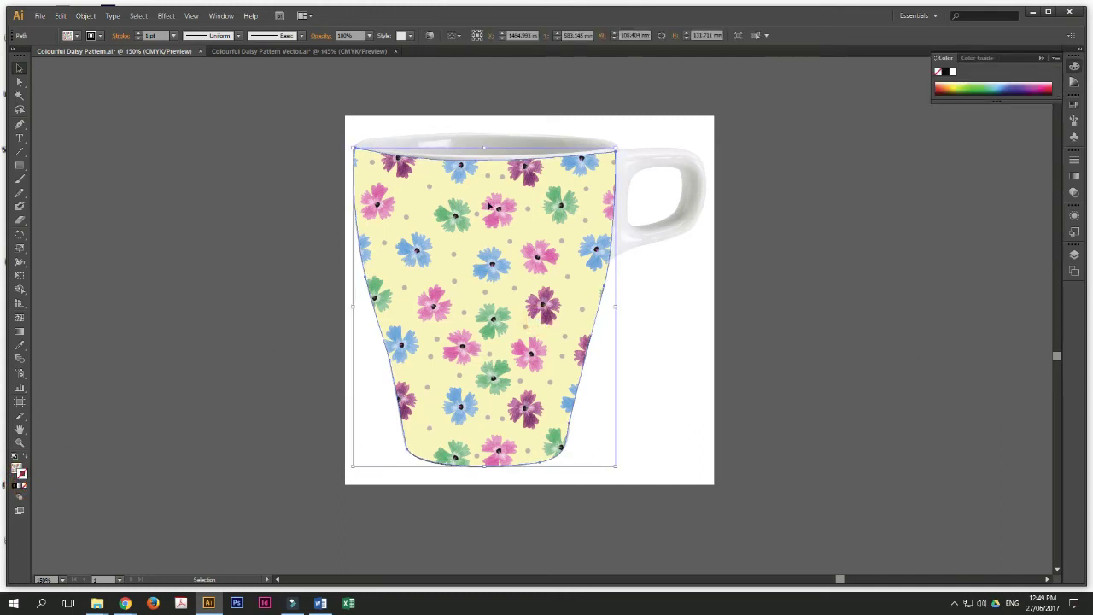
double_click(19, 476)
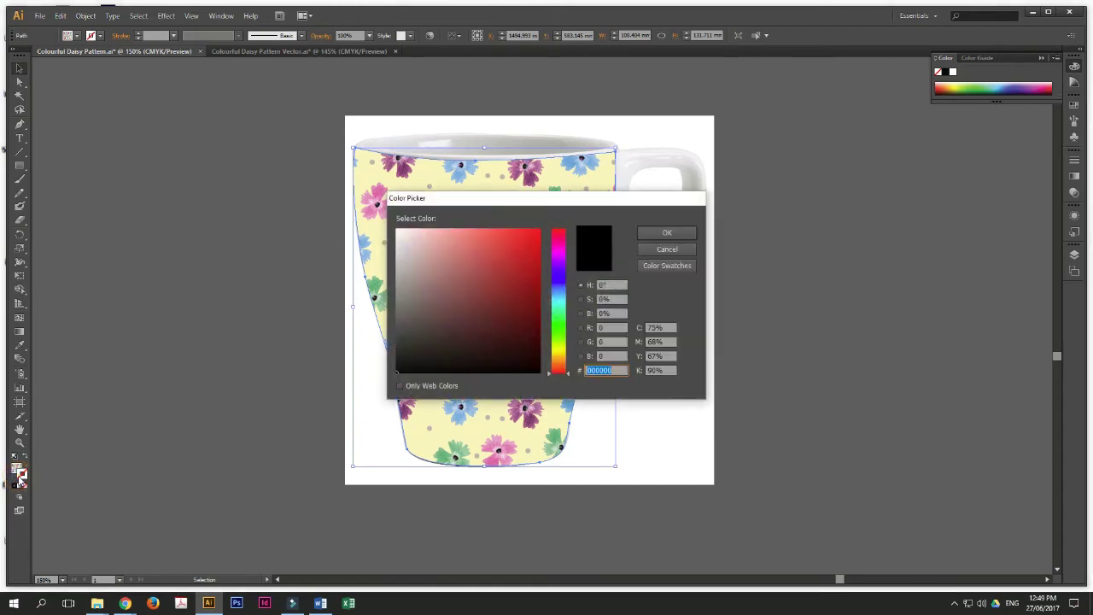
left_click(666, 249)
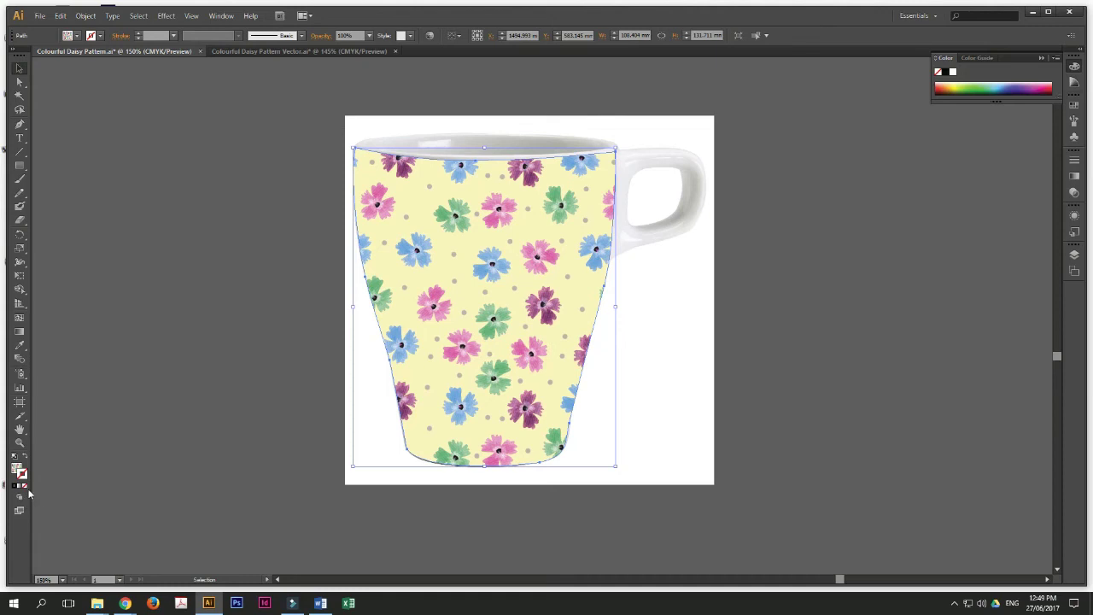
Step: Bring the Swatches panel back into view, checking the stroke removal with undo and redo
key("ctrl+z")
key("ctrl+shift+z")
left_click(1073, 105)
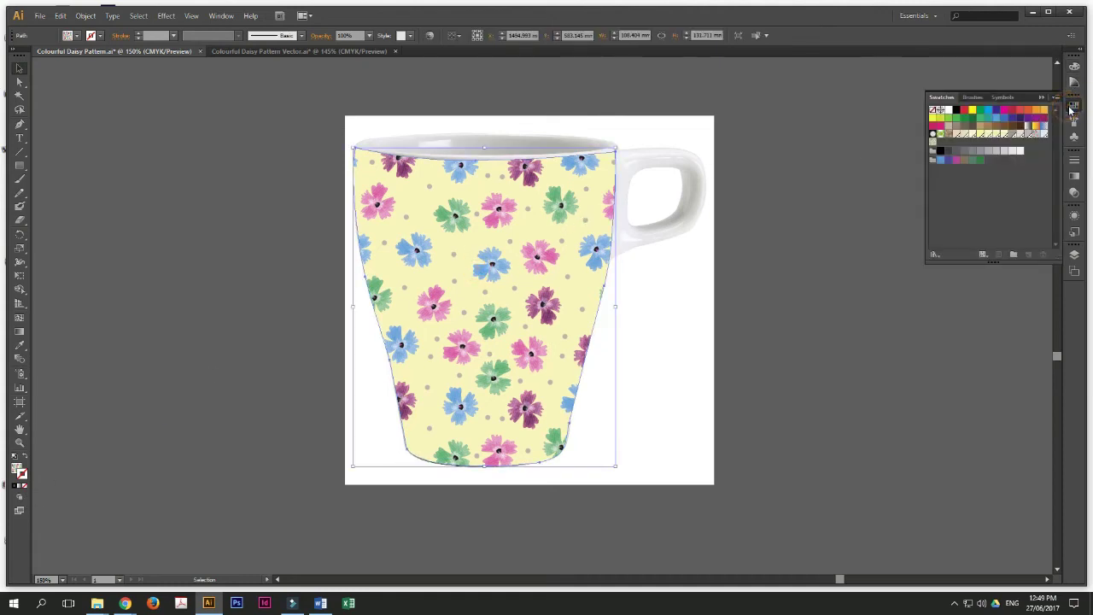
key("ctrl+z")
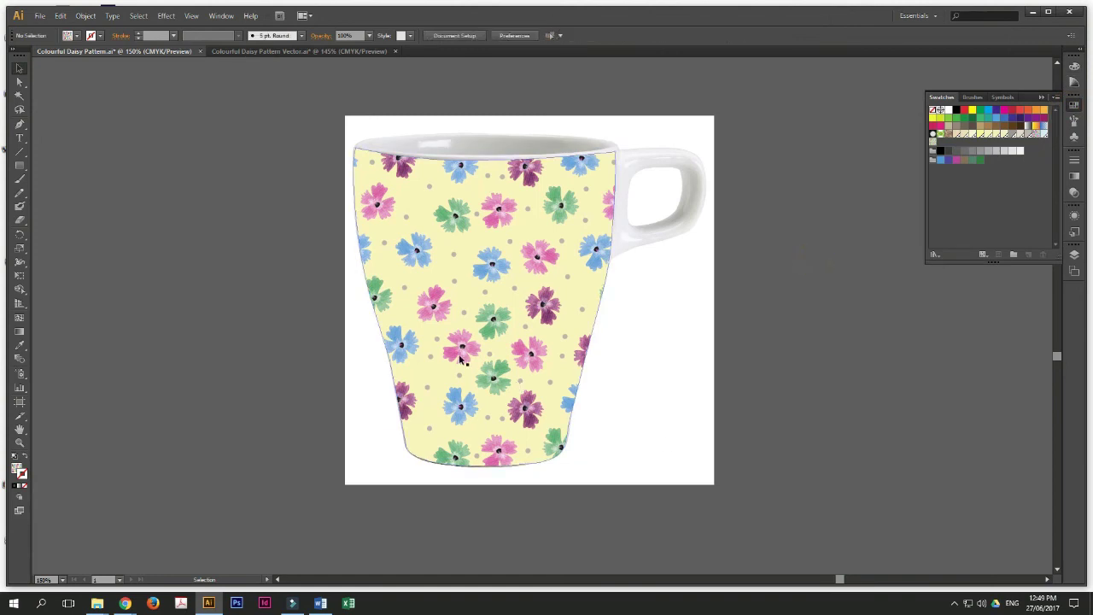
key("ctrl+shift+z")
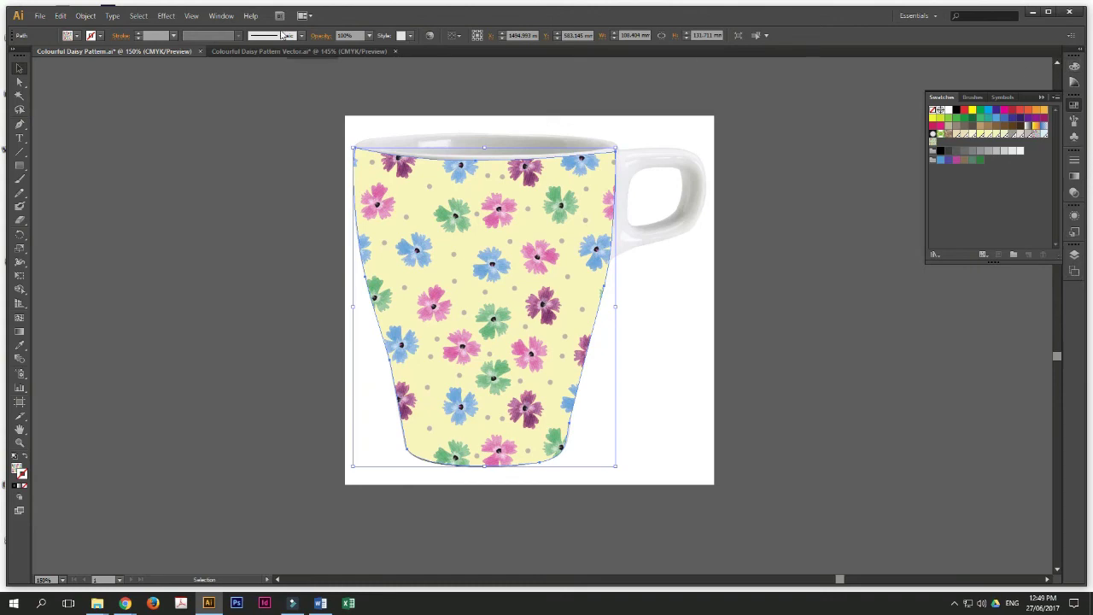
Step: Set the daisy pattern's blending mode to Multiply in the Transparency panel
left_click(221, 17)
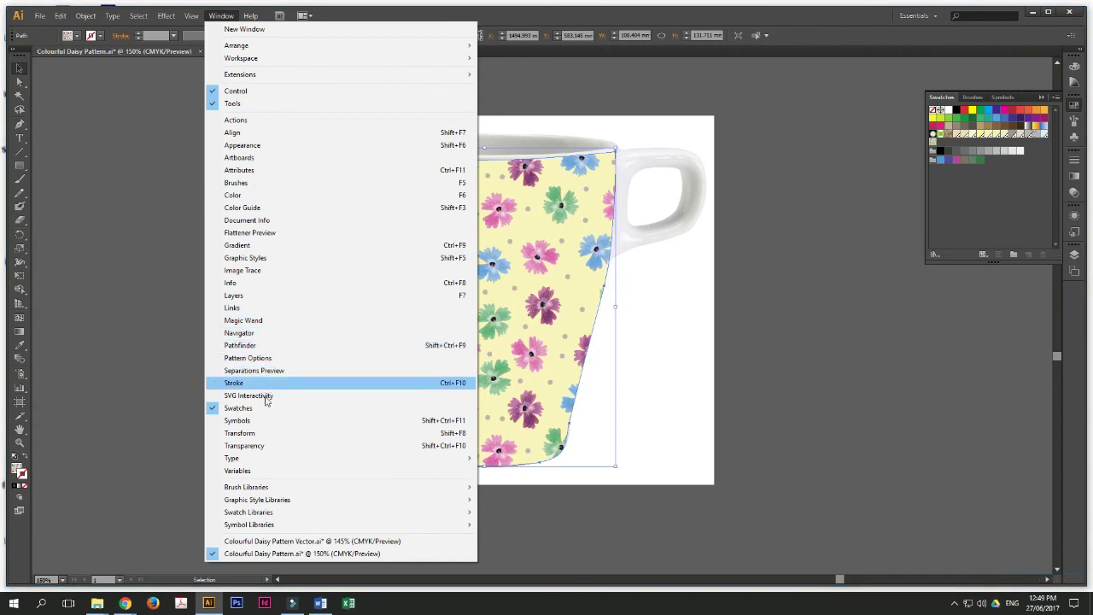
left_click(259, 447)
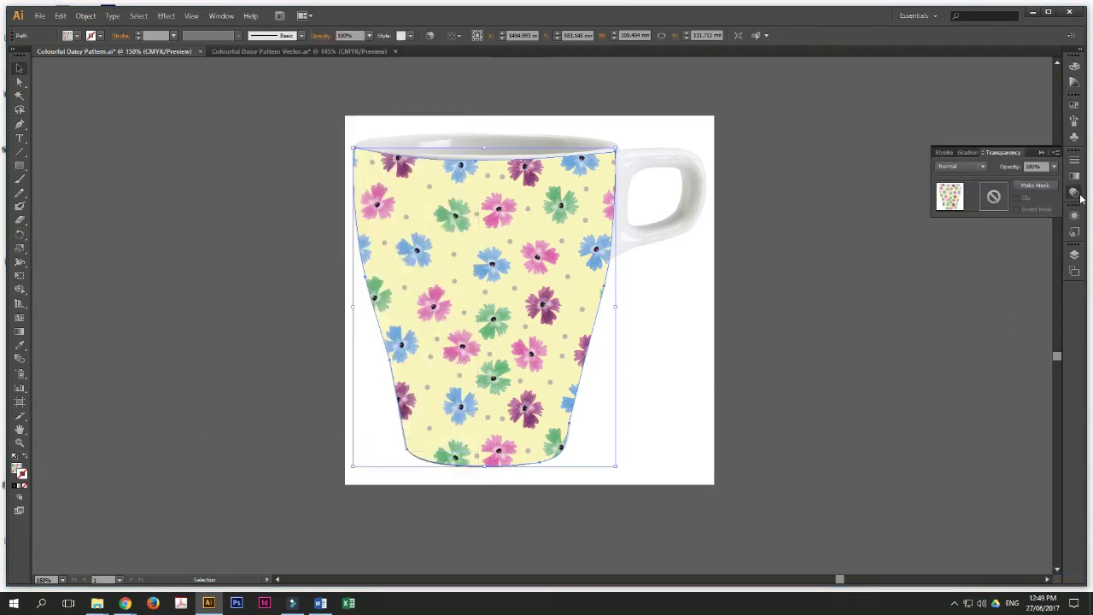
left_click(982, 166)
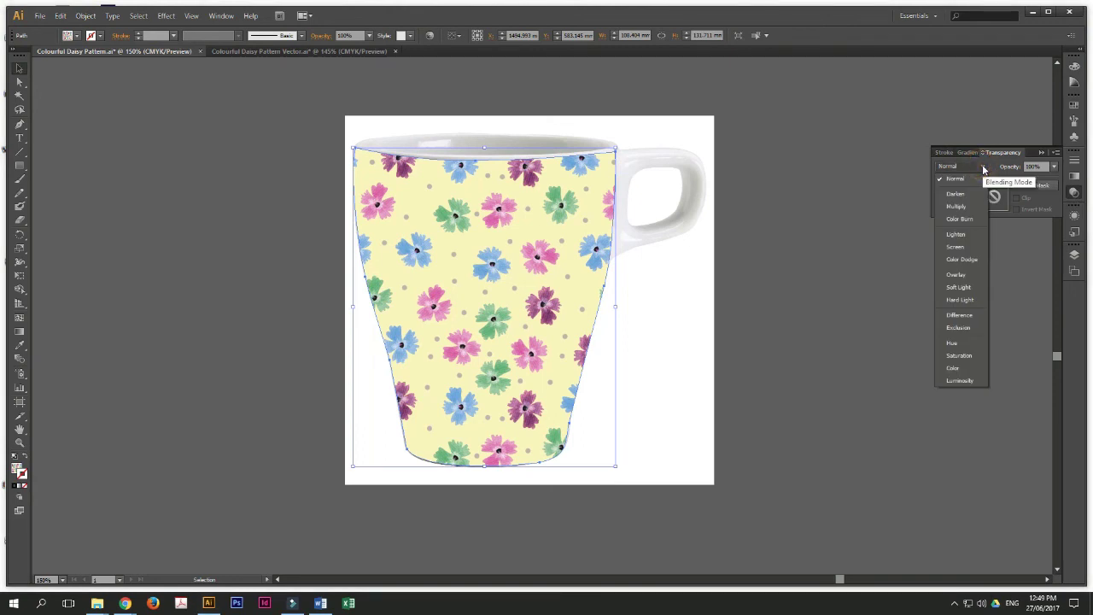
left_click(982, 168)
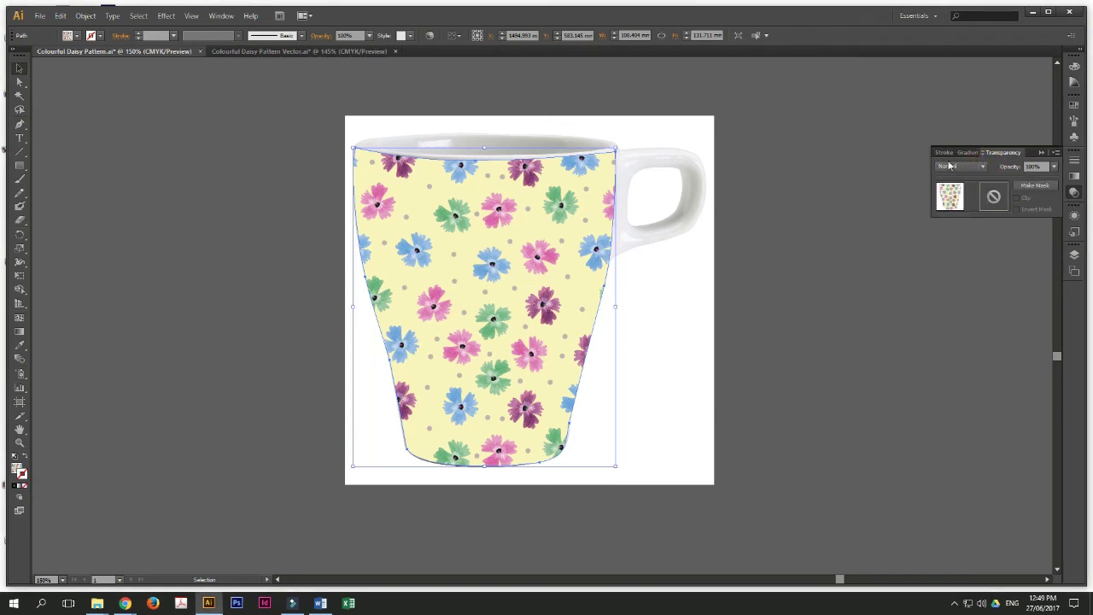
left_click(962, 167)
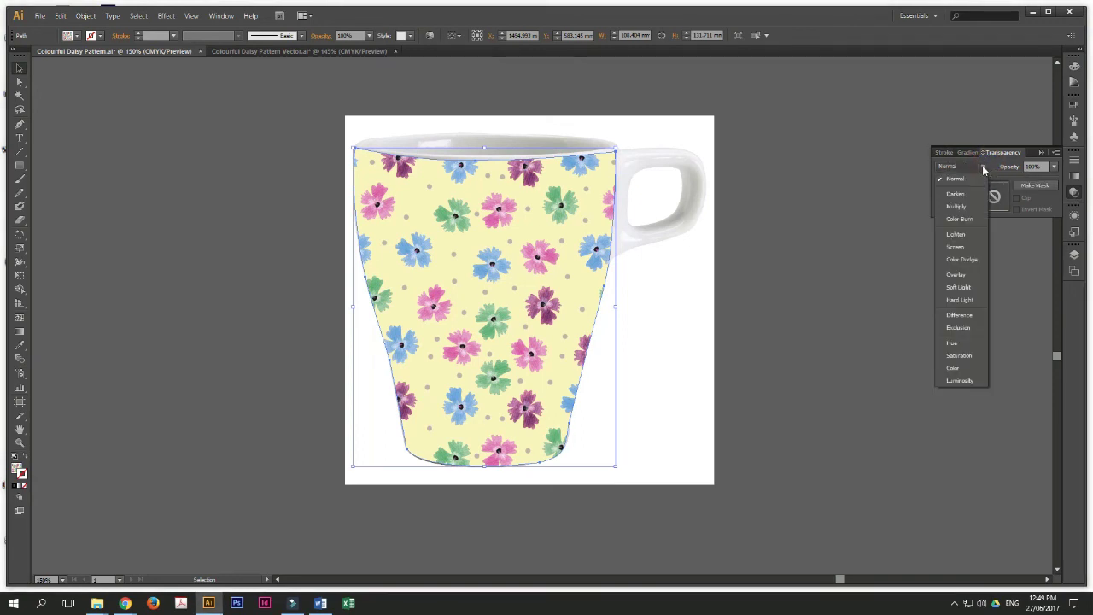
left_click(961, 208)
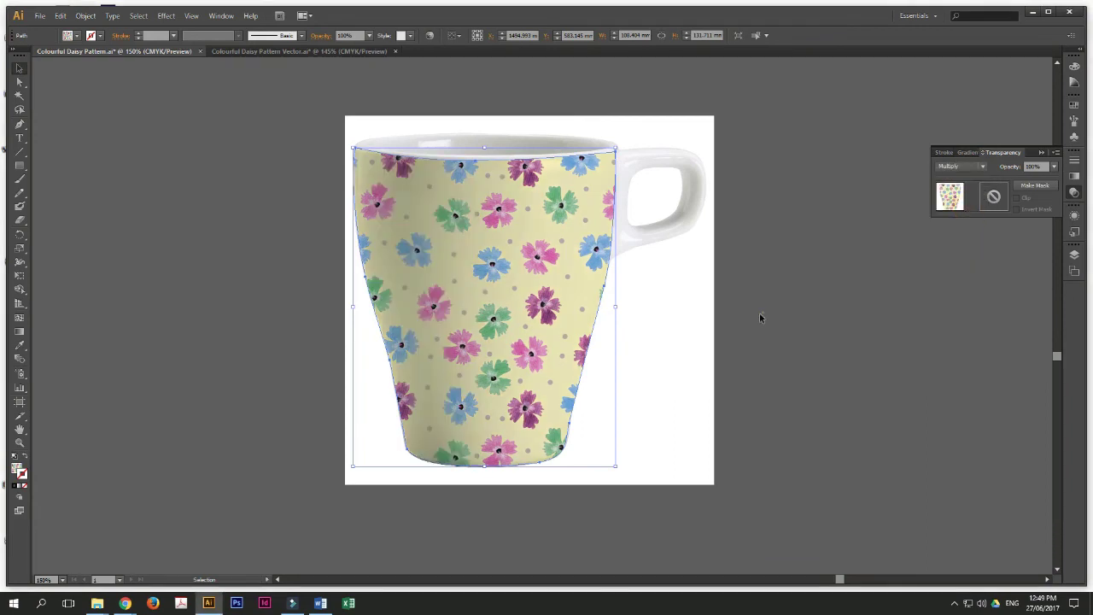
left_click(759, 312)
left_click(544, 309)
Step: Set the pattern's opacity to 90% and preview the blend at 100% zoom
key("ctrl+minus")
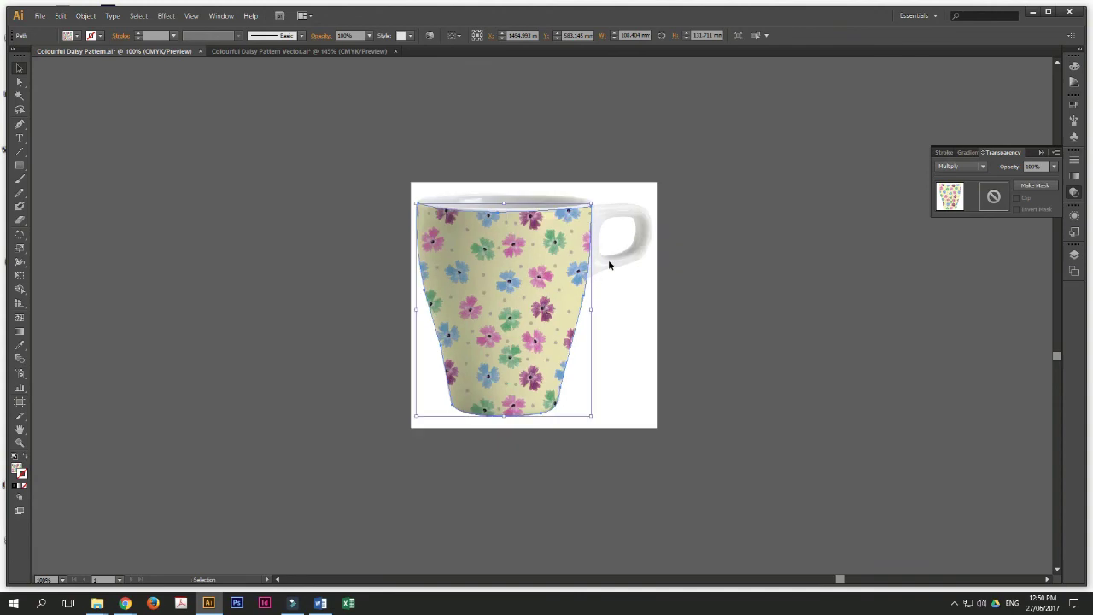
left_click(673, 289)
left_click(556, 310)
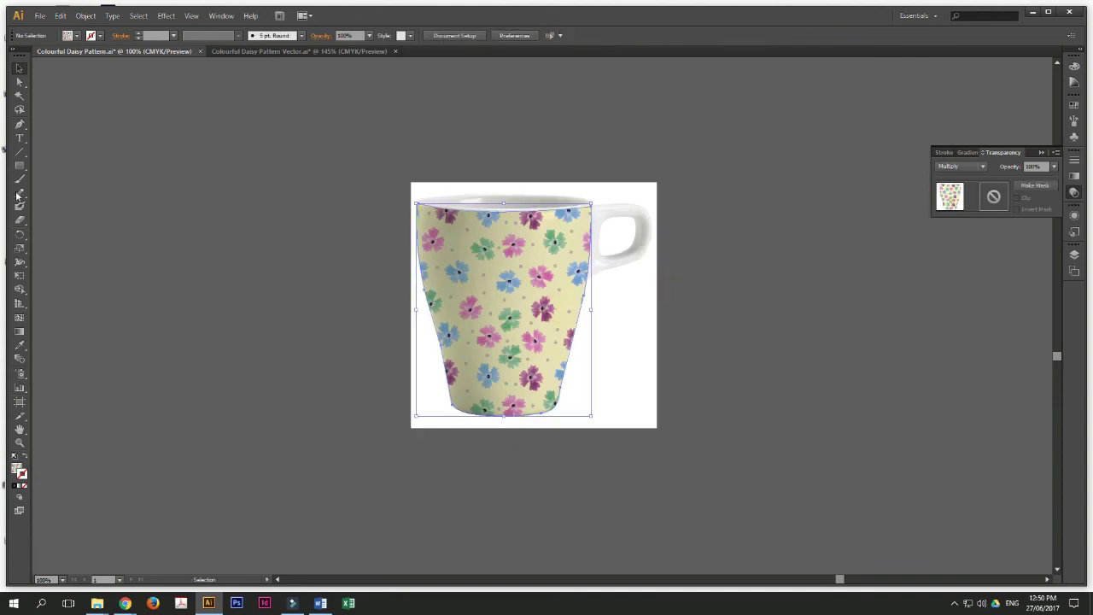
left_click(1056, 168)
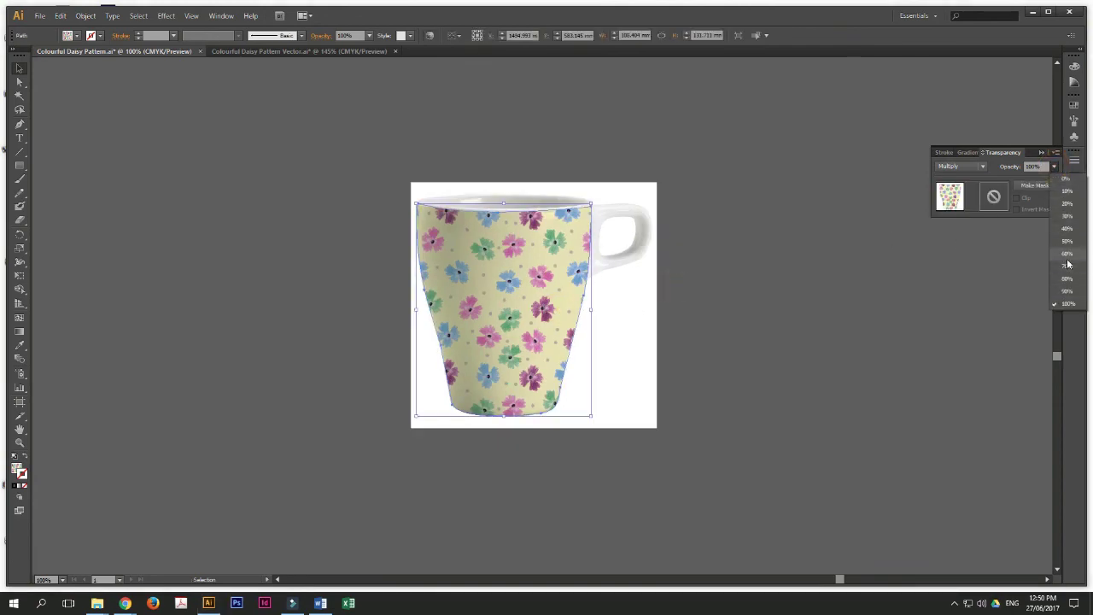
left_click(1067, 257)
left_click(1053, 166)
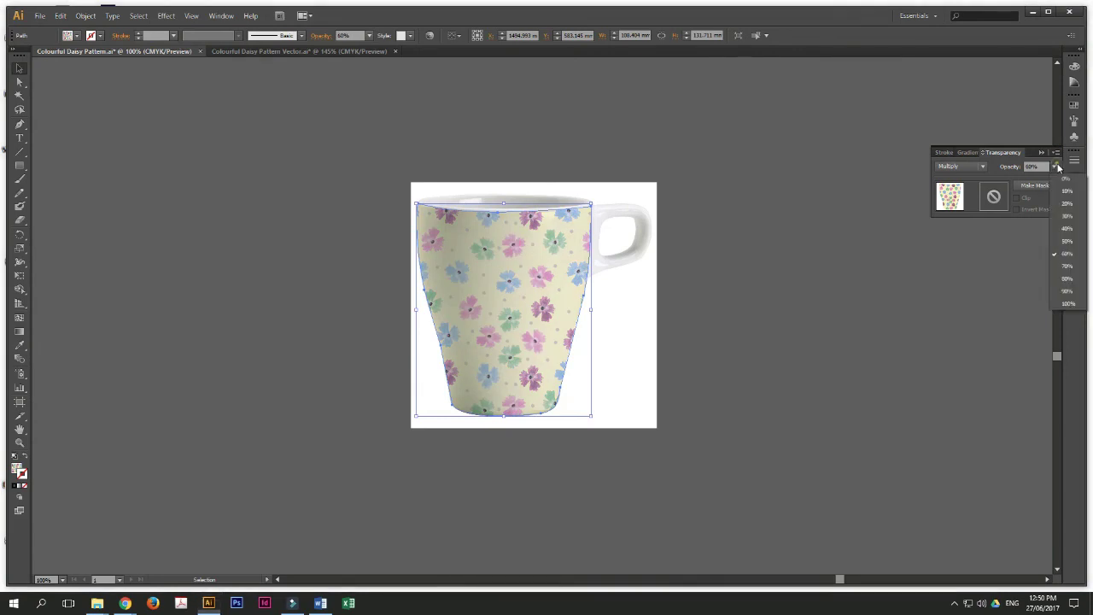
left_click(1074, 293)
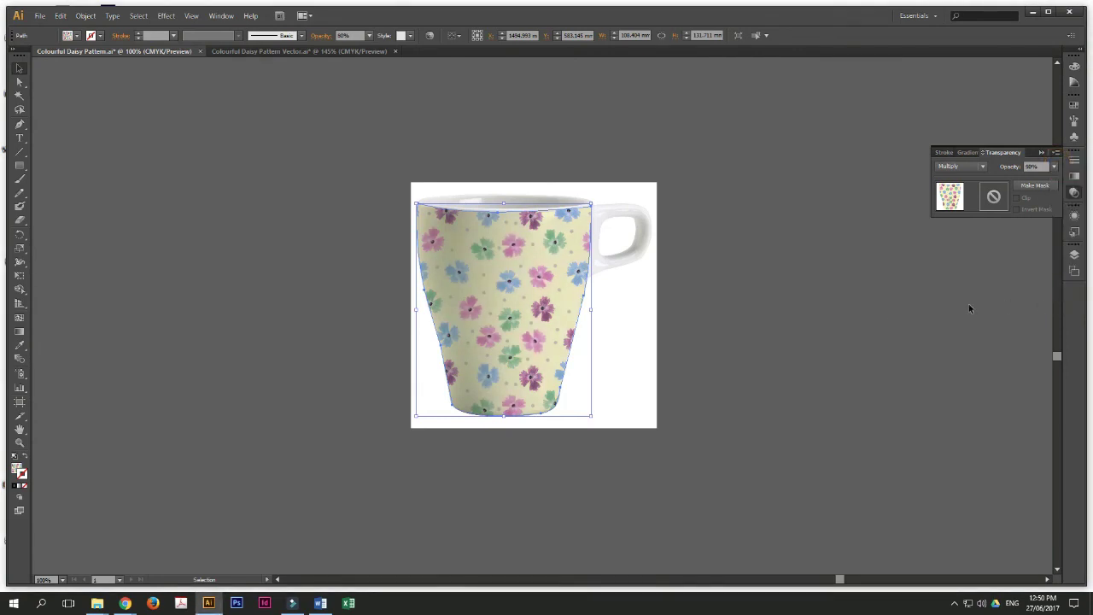
left_click(857, 314)
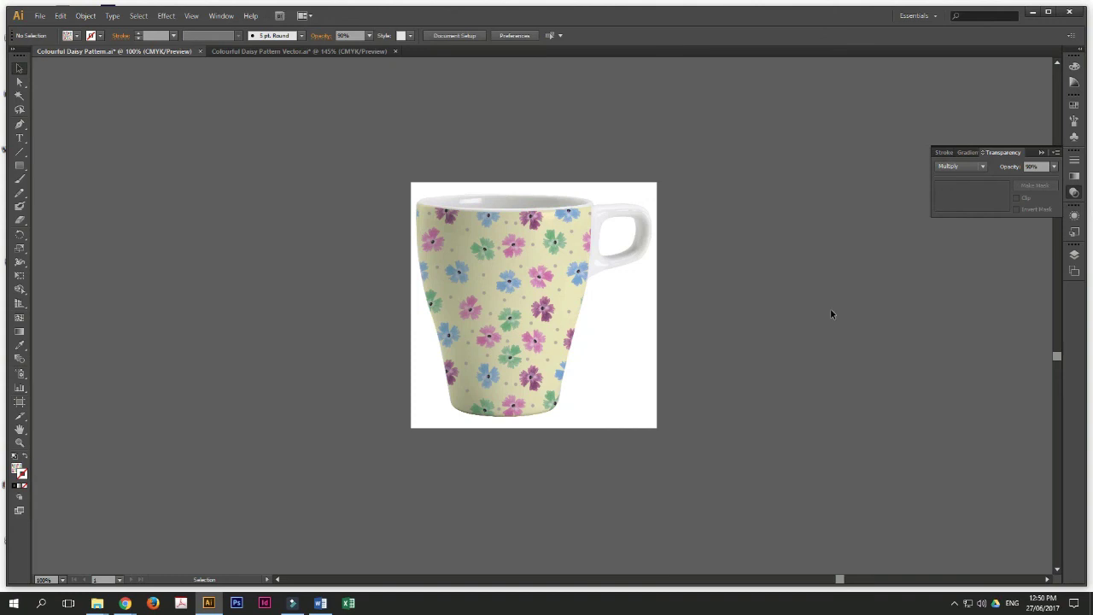
left_click(770, 306)
Step: Drag the pattern's right segment and top-right anchor to meet the mug's edge by the handle
key("ctrl+plus")
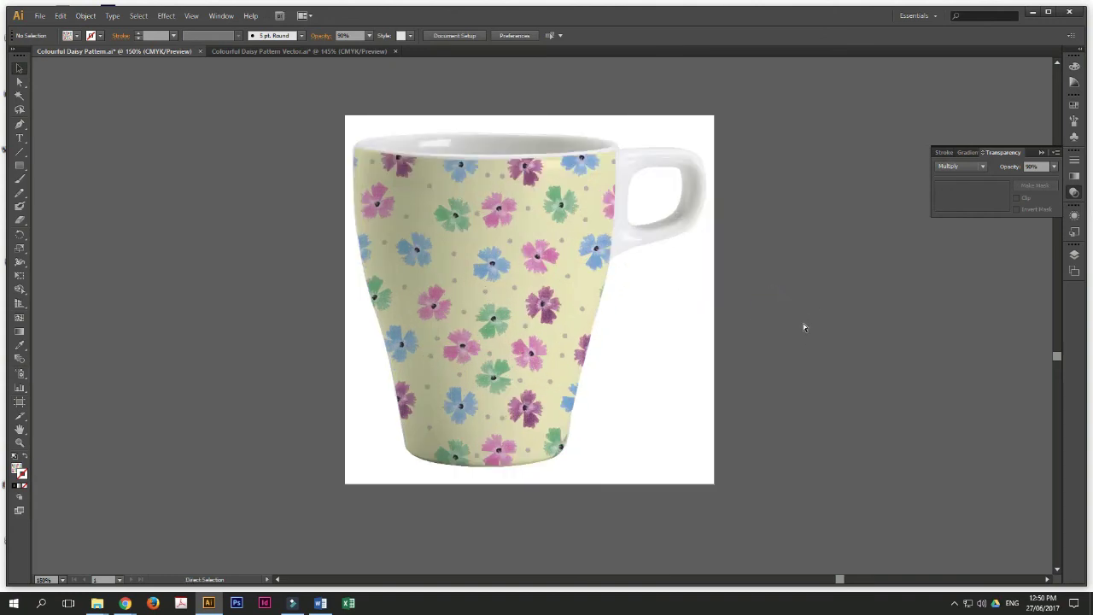
left_click(541, 290)
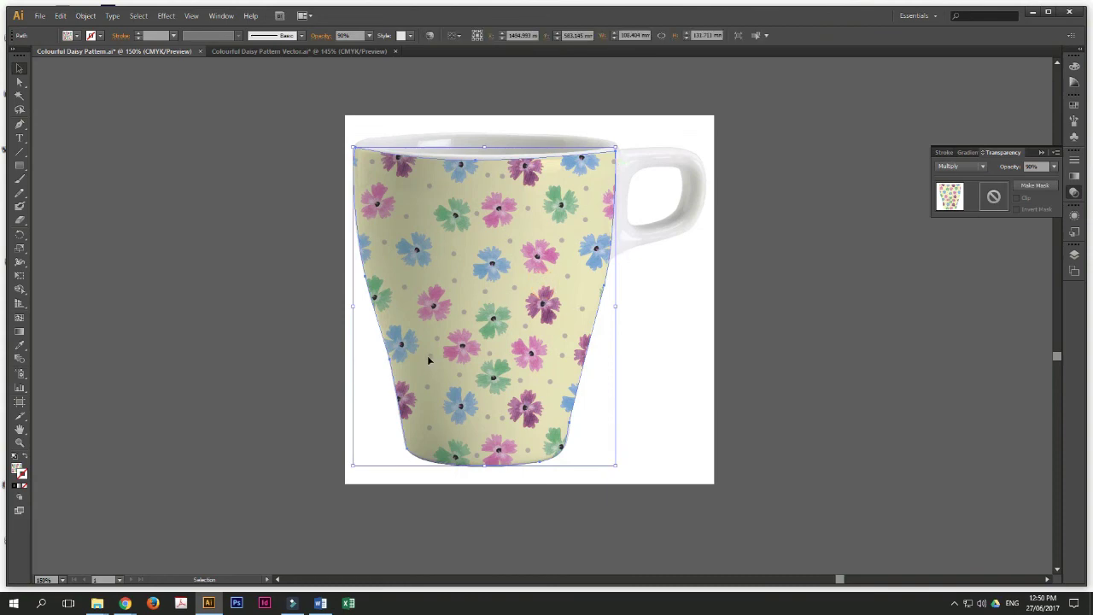
left_click(19, 81)
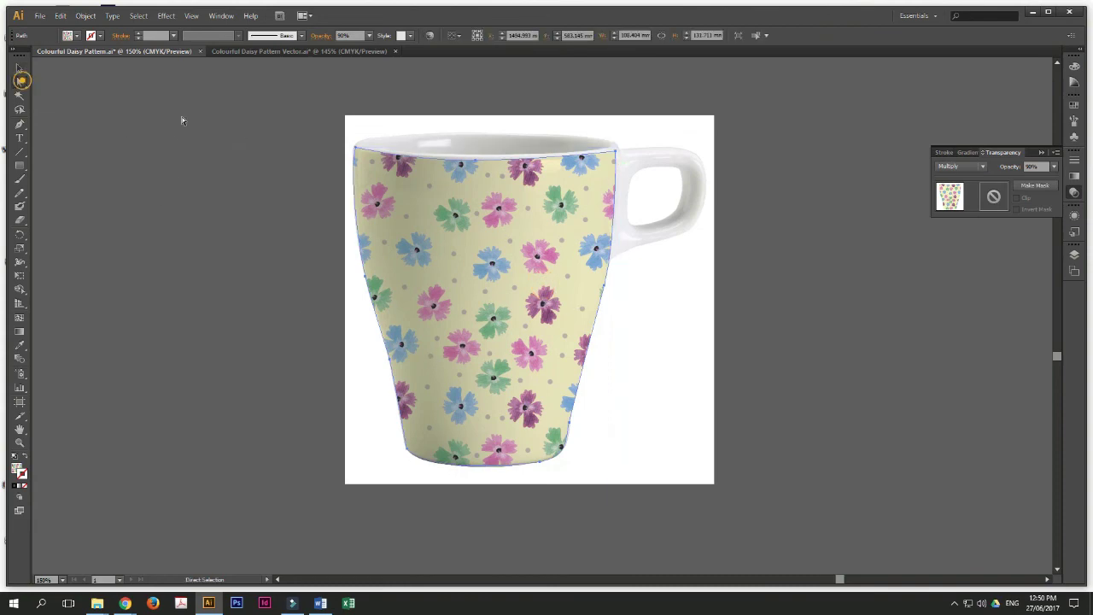
left_click(617, 152)
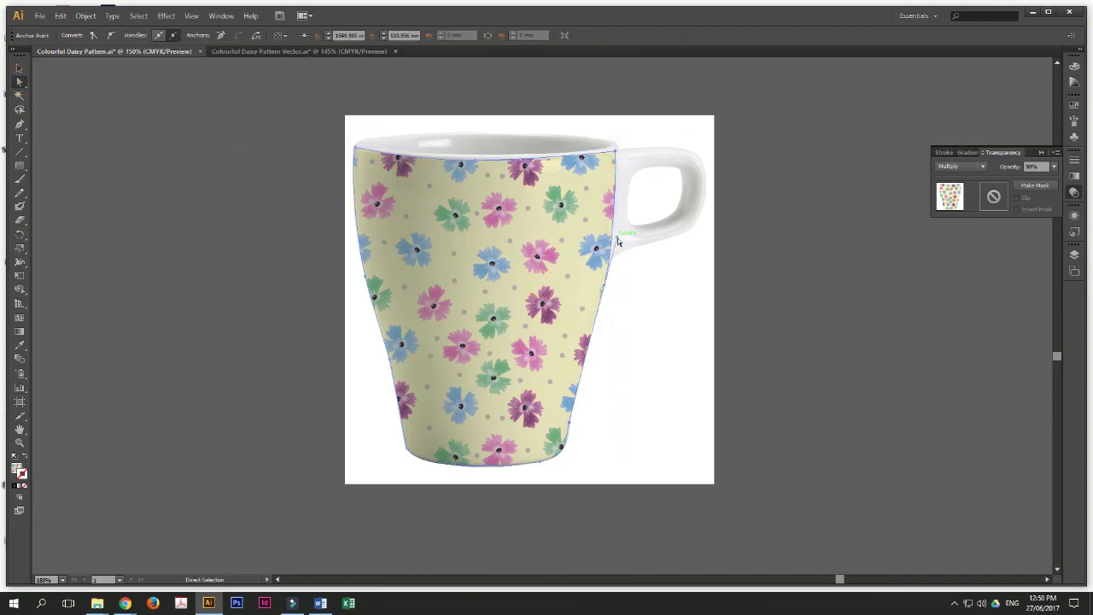
left_click_drag(618, 242, 625, 220)
mouse_move(616, 153)
left_mouse_down()
mouse_move(626, 156)
mouse_move(616, 153)
left_mouse_up()
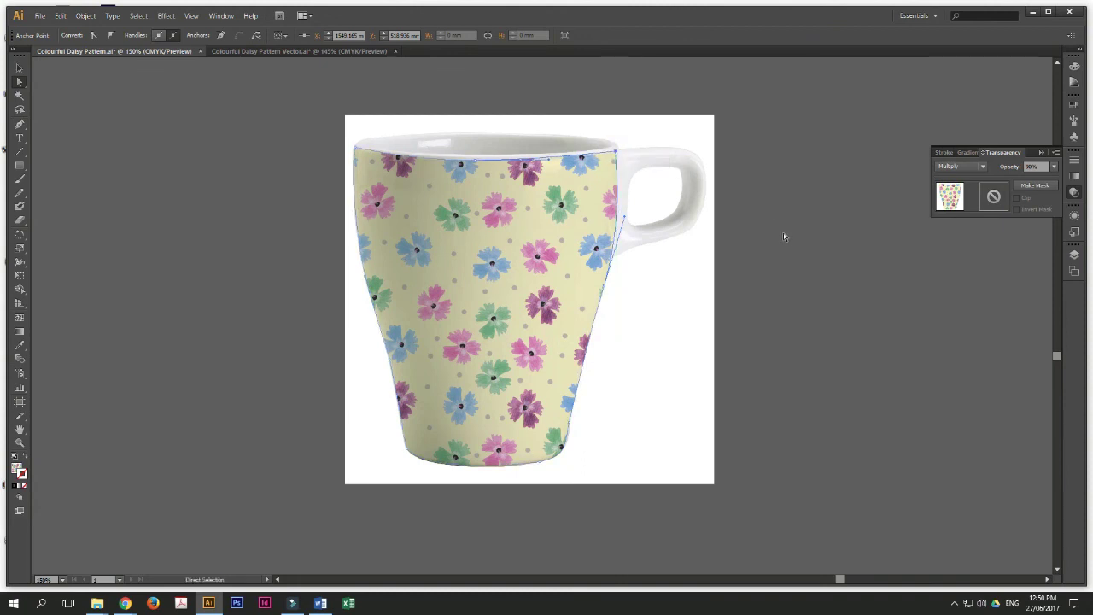
left_click(783, 234)
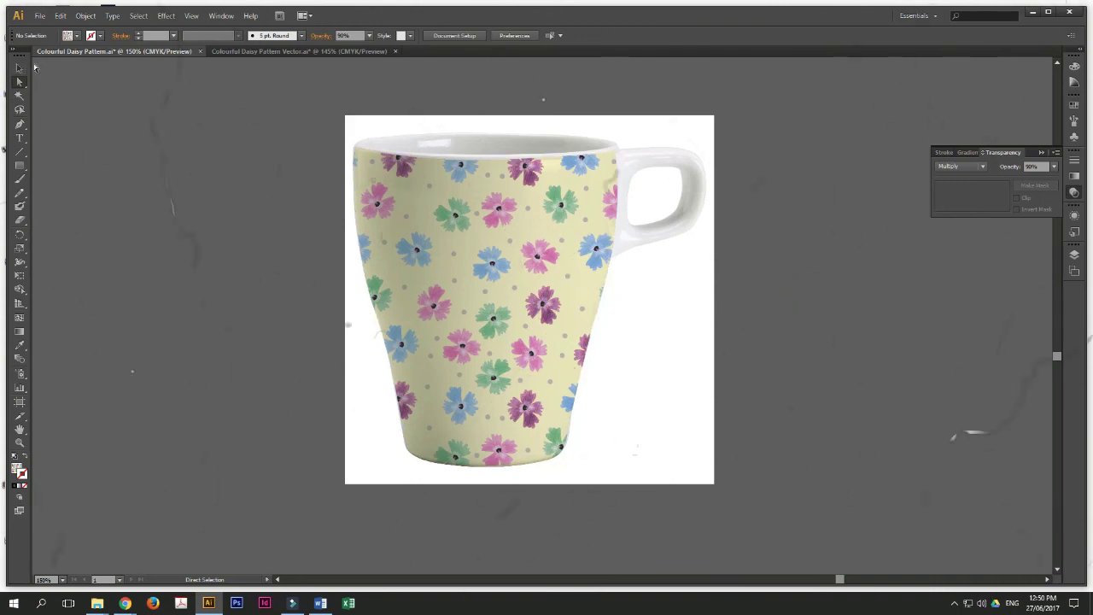
left_click(20, 67)
key("ctrl+a")
left_click(878, 298)
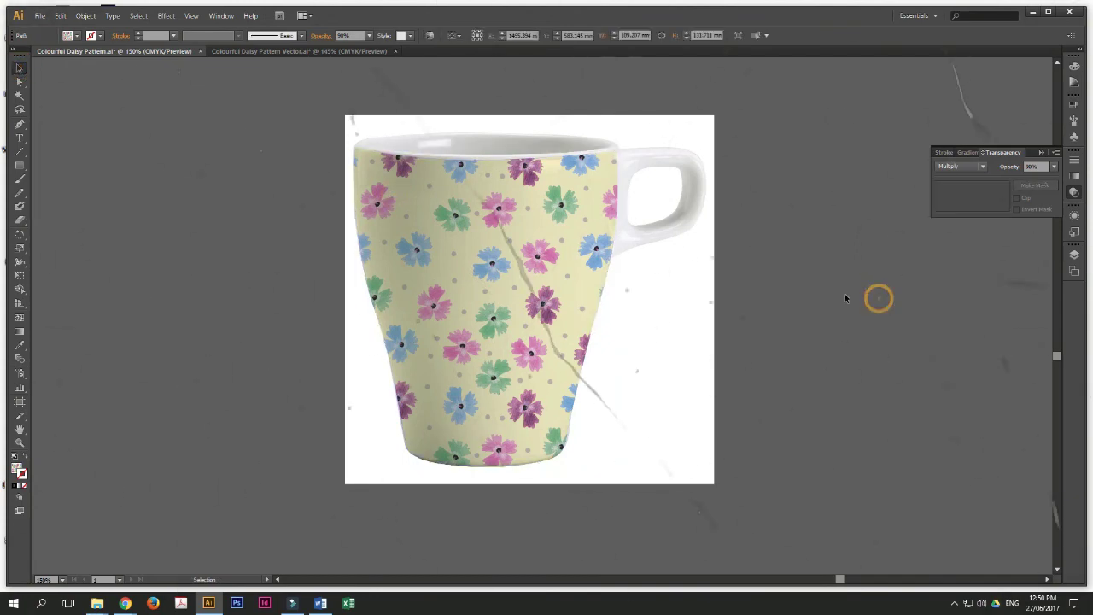